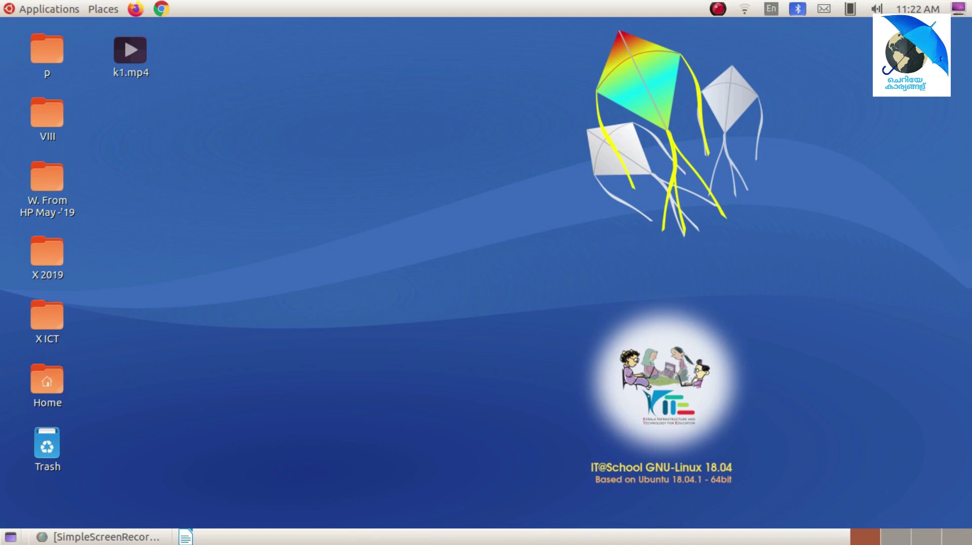
# - Launch the Kdenlive video editor from the Sound & Video applications
pyautogui.click(49, 9)
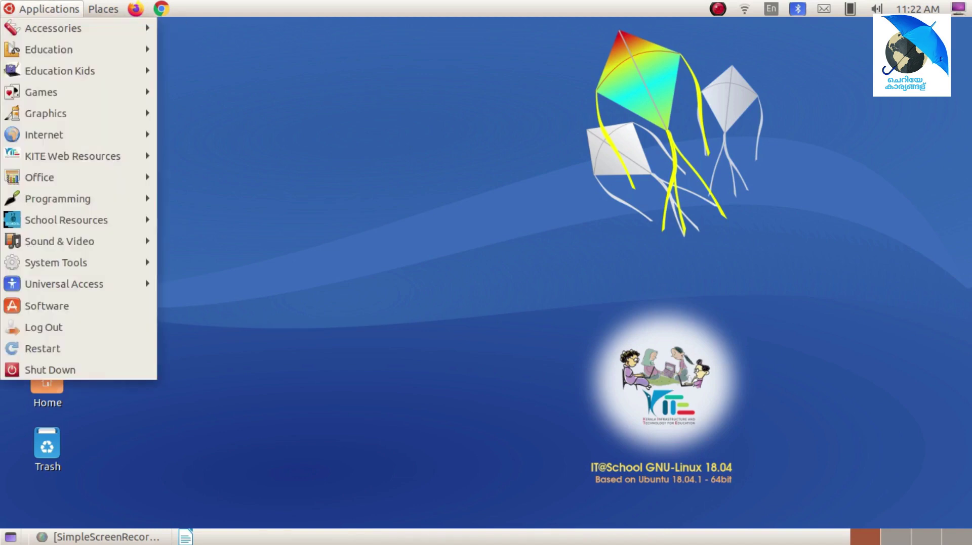
pyautogui.moveTo(60, 241)
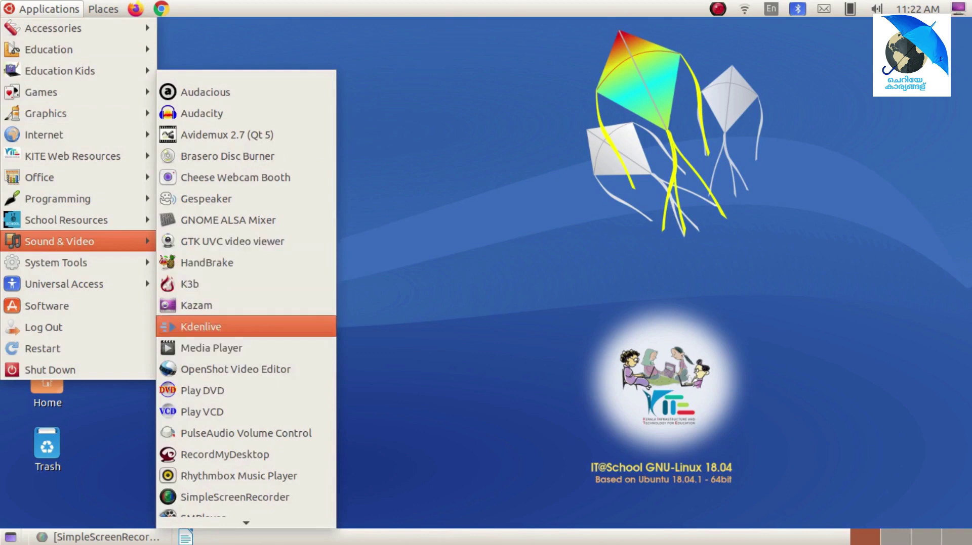
pyautogui.click(201, 327)
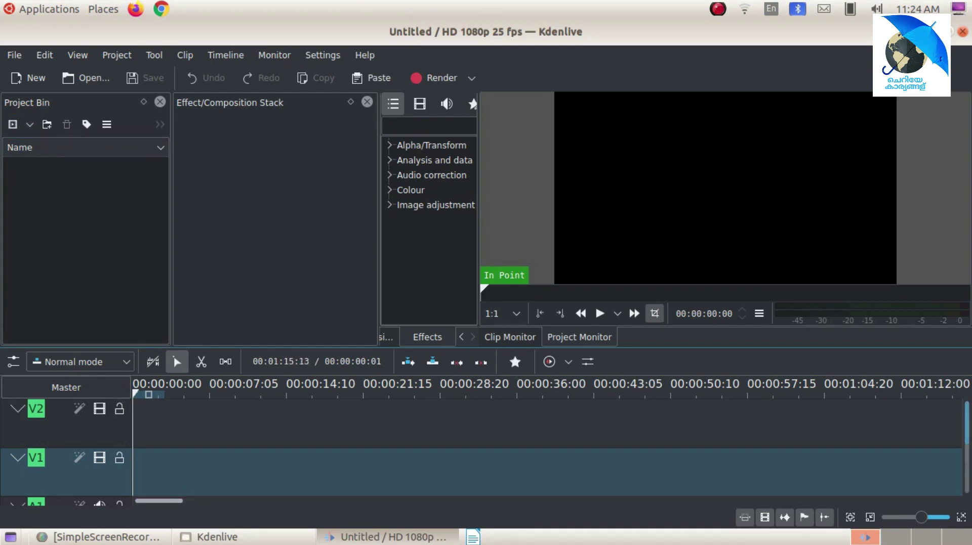
# - Examine the video tracks V1 and V2 and the audio tracks A1 and A2 in the timeline
pyautogui.scroll(-3, 966, 445)
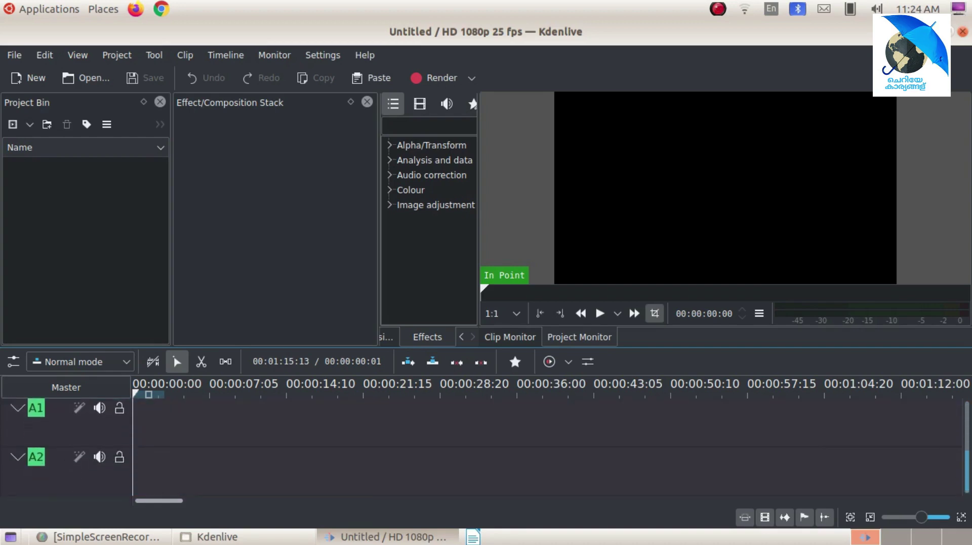
pyautogui.scroll(3, 546, 445)
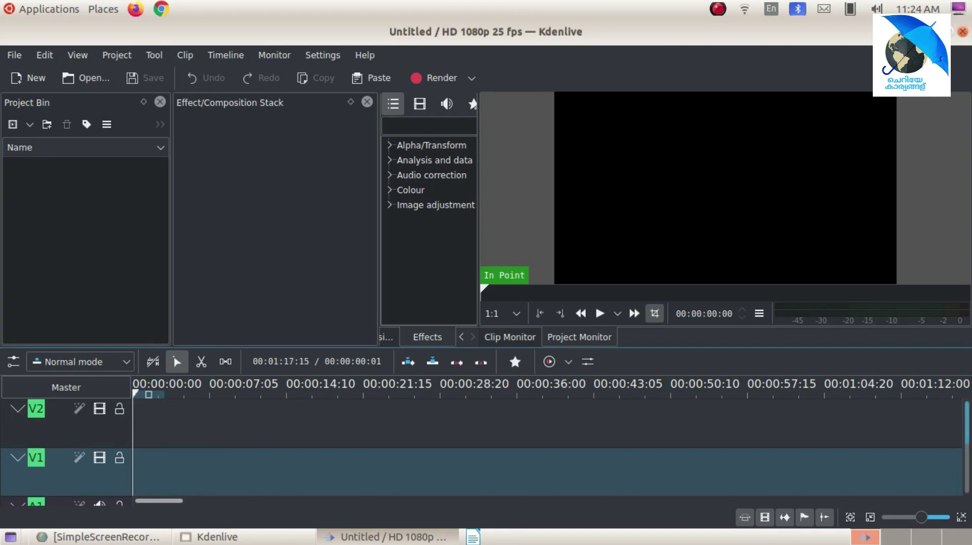
pyautogui.scroll(-3, 546, 445)
pyautogui.scroll(3, 546, 445)
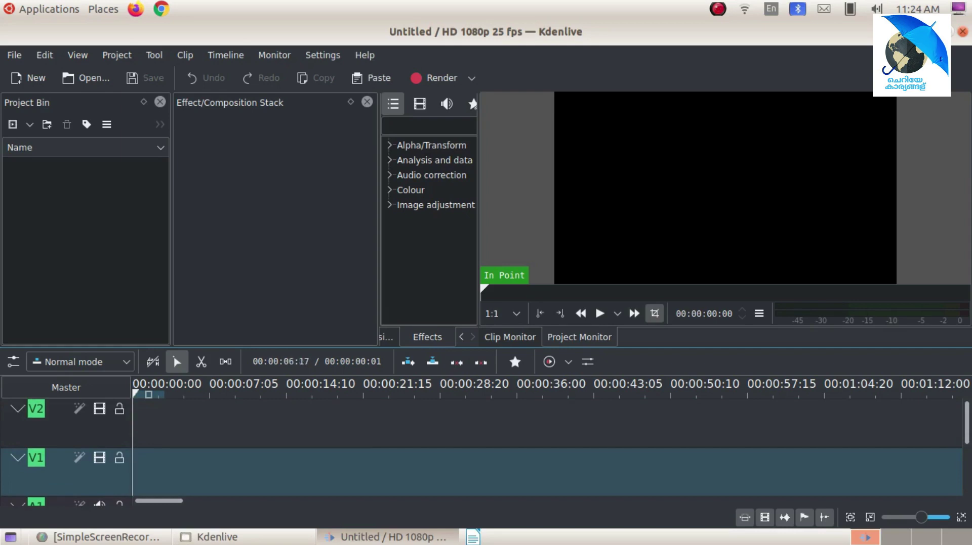
pyautogui.rightClick(204, 418)
pyautogui.click(966, 423)
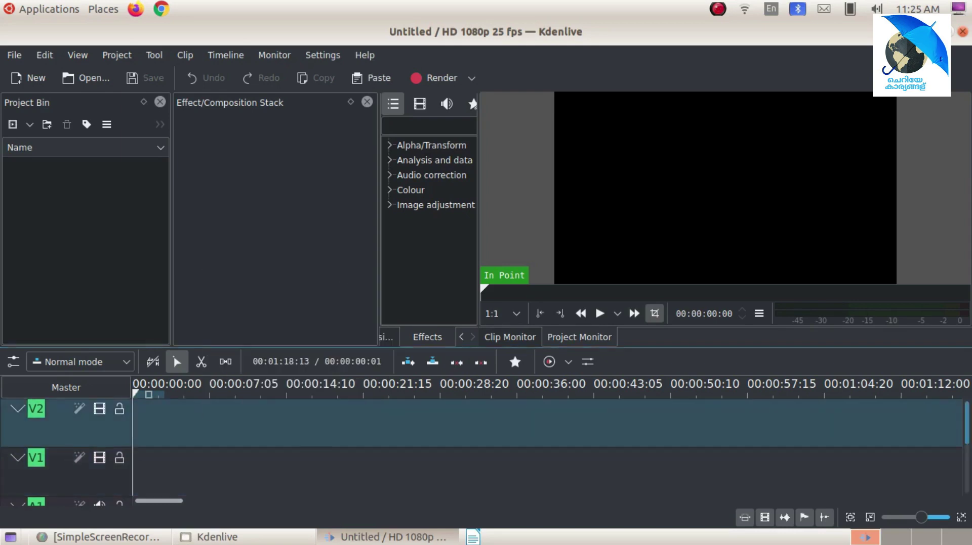
pyautogui.moveTo(966, 423); pyautogui.dragTo(966, 473)
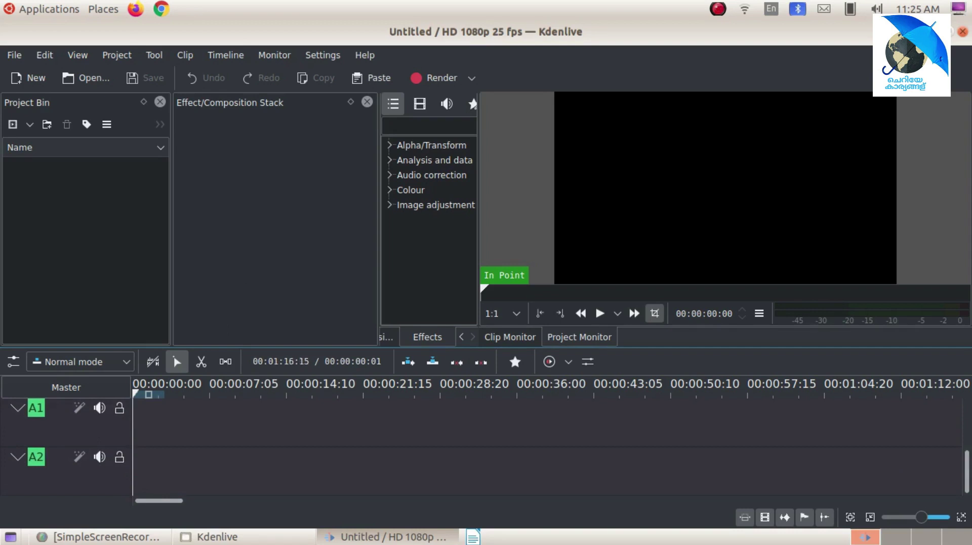
pyautogui.scroll(3, 547, 445)
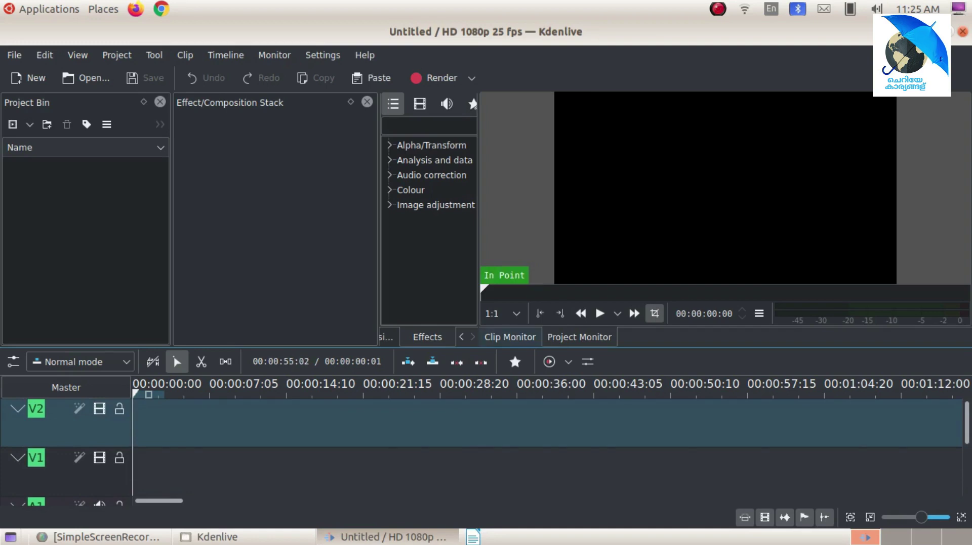
# - View the Clip Monitor and the Project Bin area, and return to the Project Monitor
pyautogui.click(510, 337)
pyautogui.press('t')
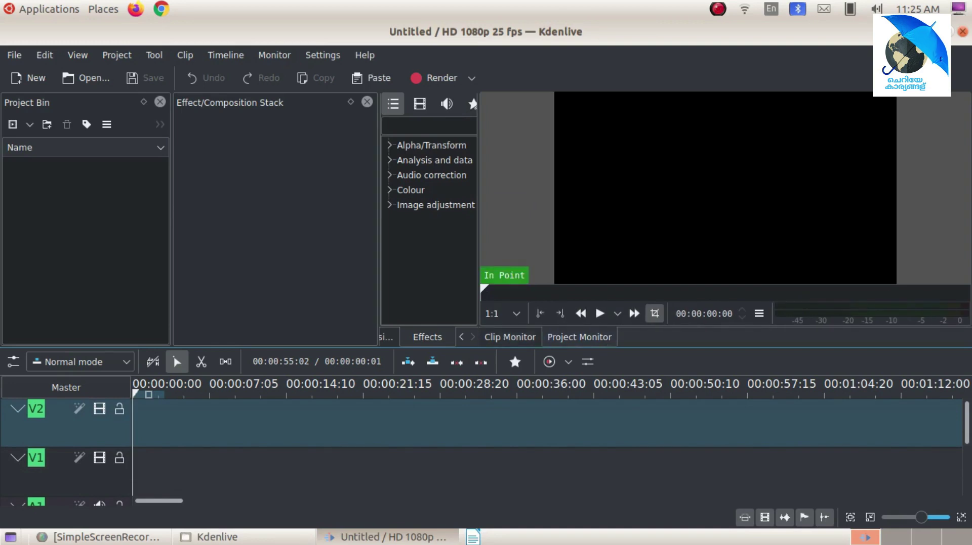
pyautogui.press('t')
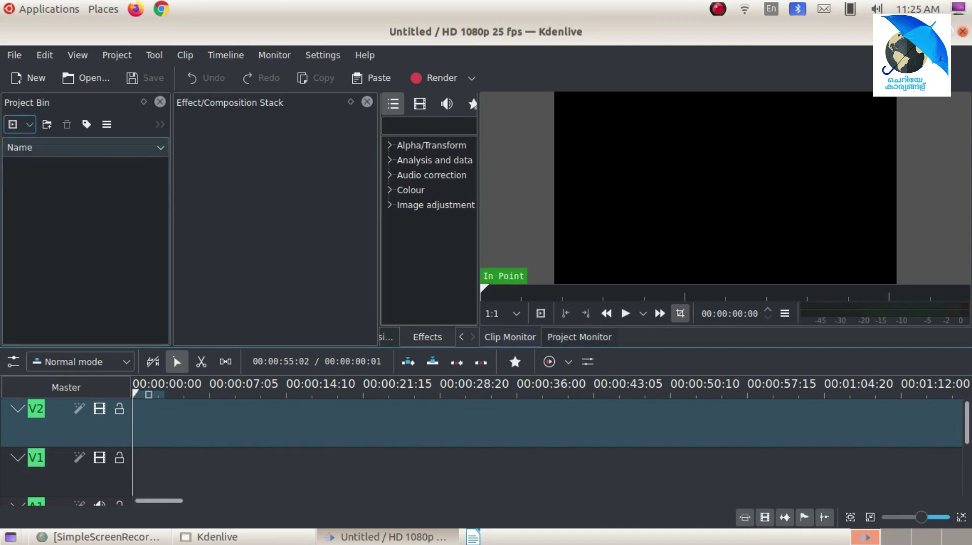
pyautogui.click(85, 248)
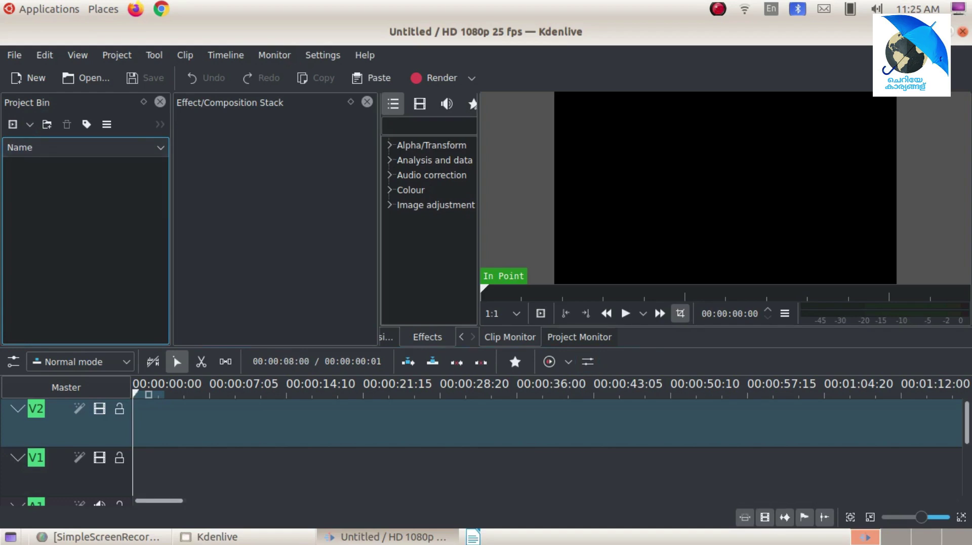
pyautogui.click(579, 338)
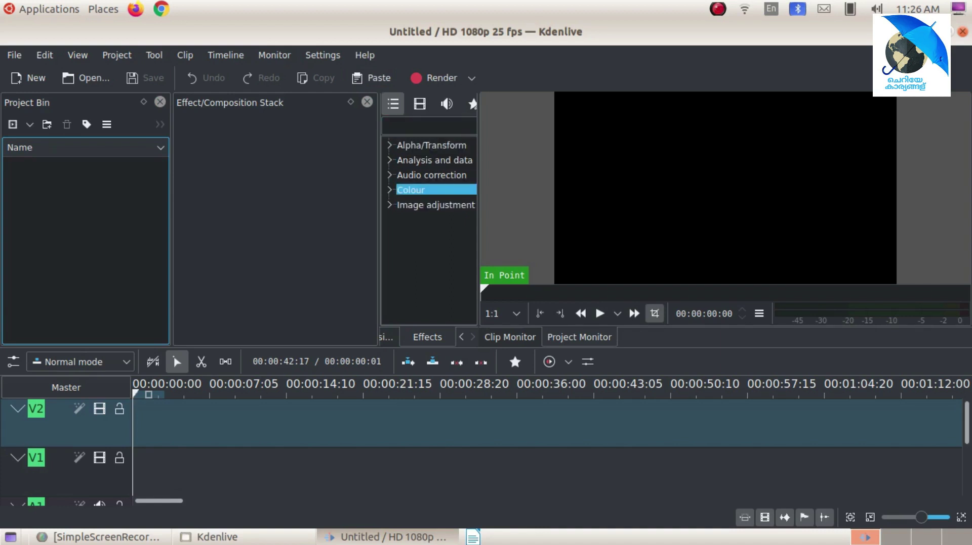
# - Restrict the effects list to audio effects and widen the Effects and Effect/Composition Stack areas
pyautogui.click(419, 104)
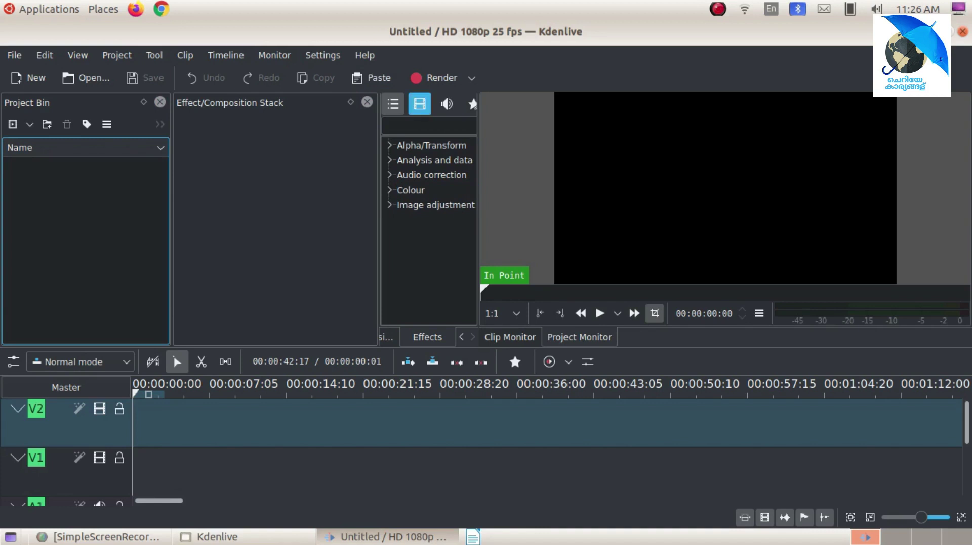
pyautogui.click(446, 103)
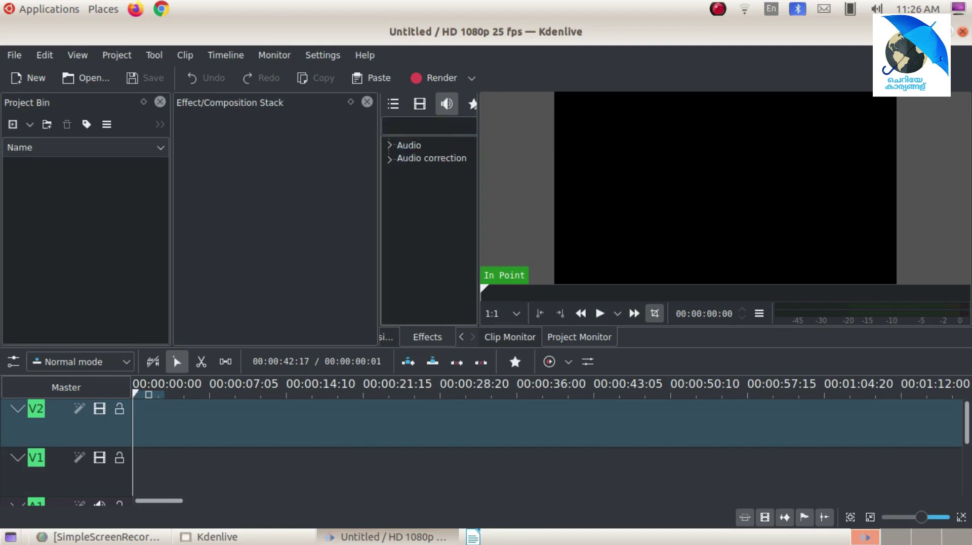
pyautogui.moveTo(478, 214); pyautogui.dragTo(561, 203)
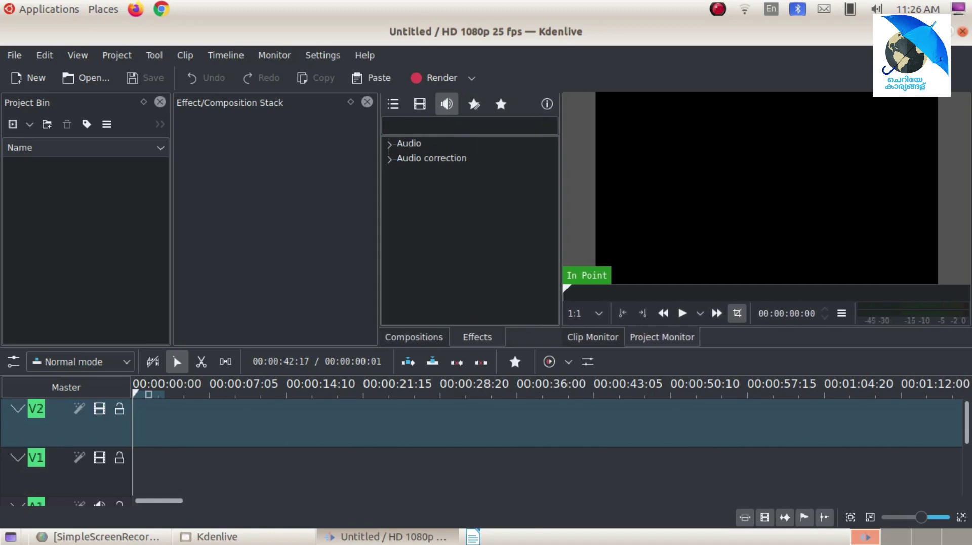
pyautogui.moveTo(378, 203)
pyautogui.mouseDown()
pyautogui.moveTo(343, 202)
pyautogui.moveTo(412, 203)
pyautogui.moveTo(395, 202)
pyautogui.mouseUp()
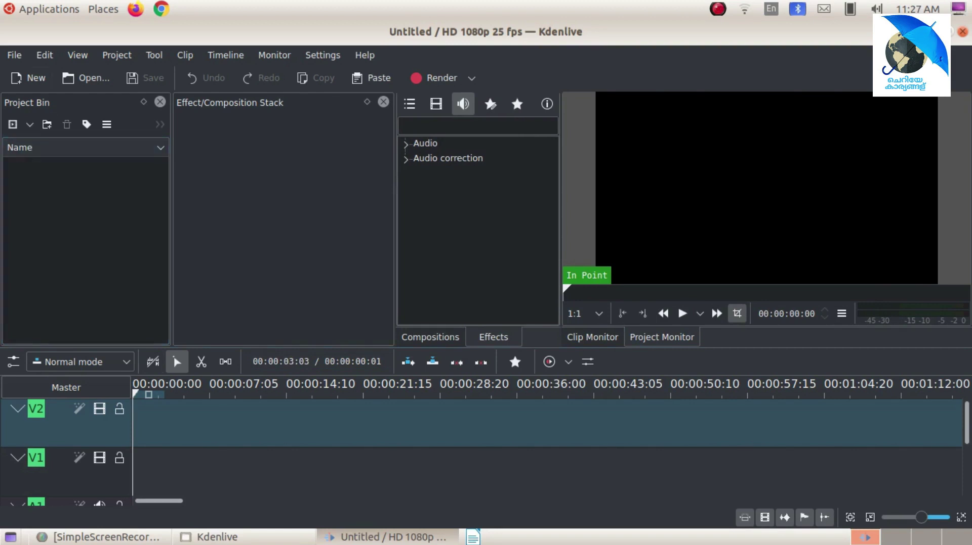
pyautogui.click(14, 55)
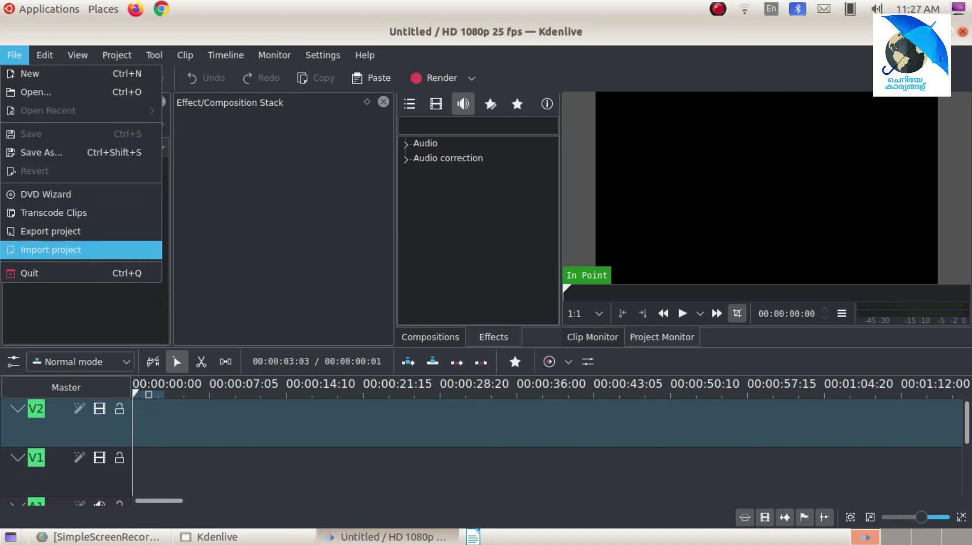
pyautogui.press('Escape')
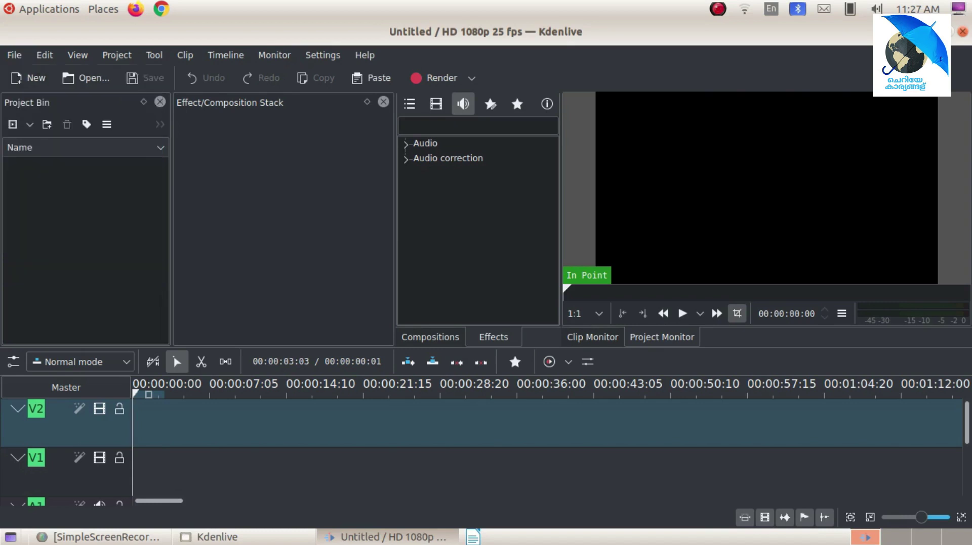
pyautogui.click(44, 56)
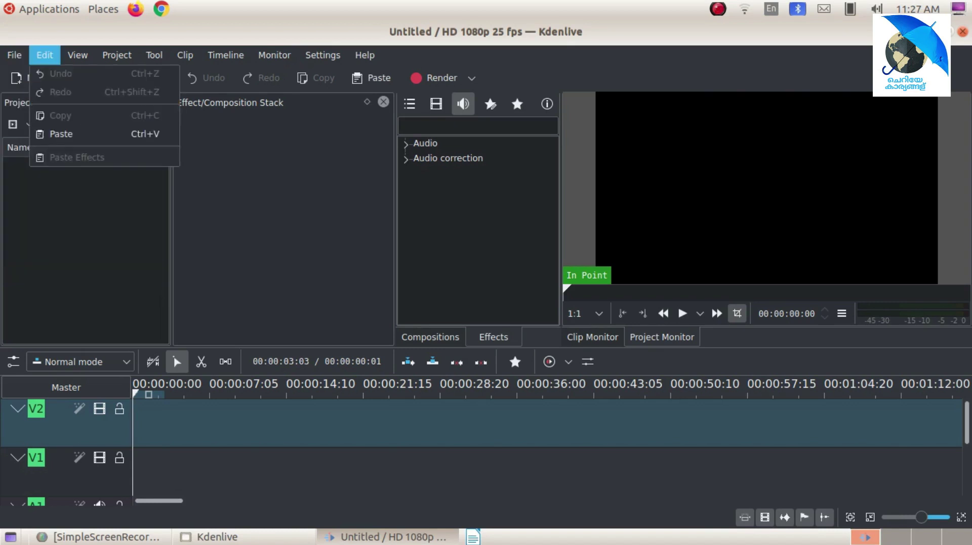
pyautogui.press('Right')
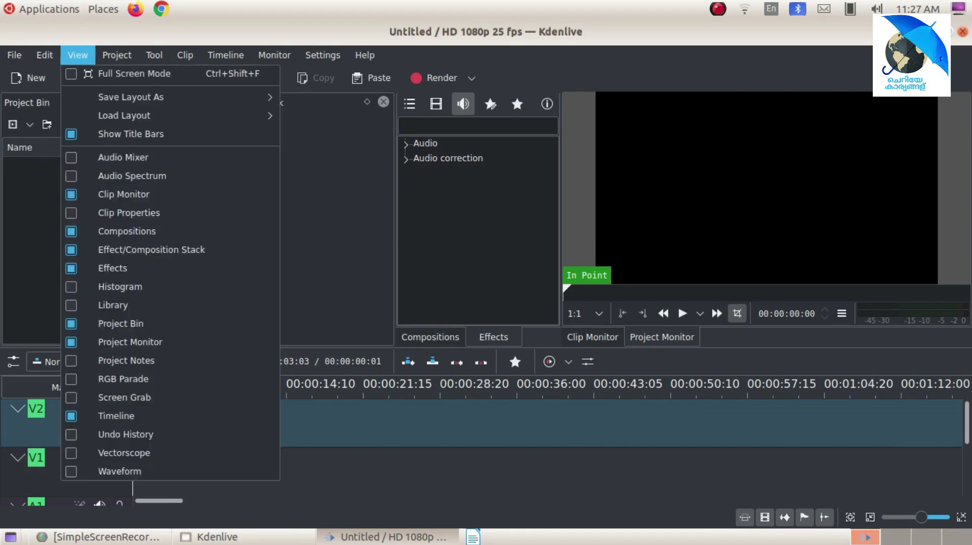
pyautogui.press('Right')
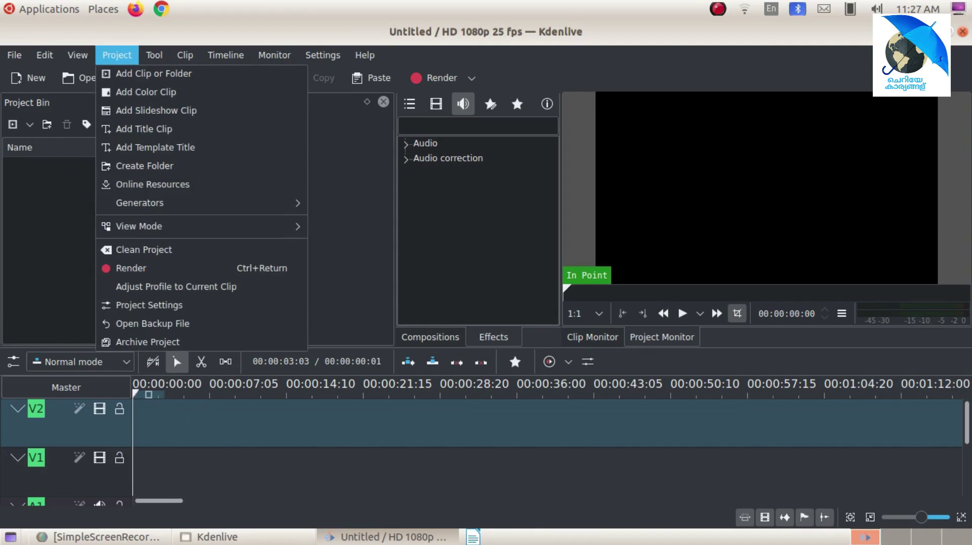
pyautogui.moveTo(364, 56)
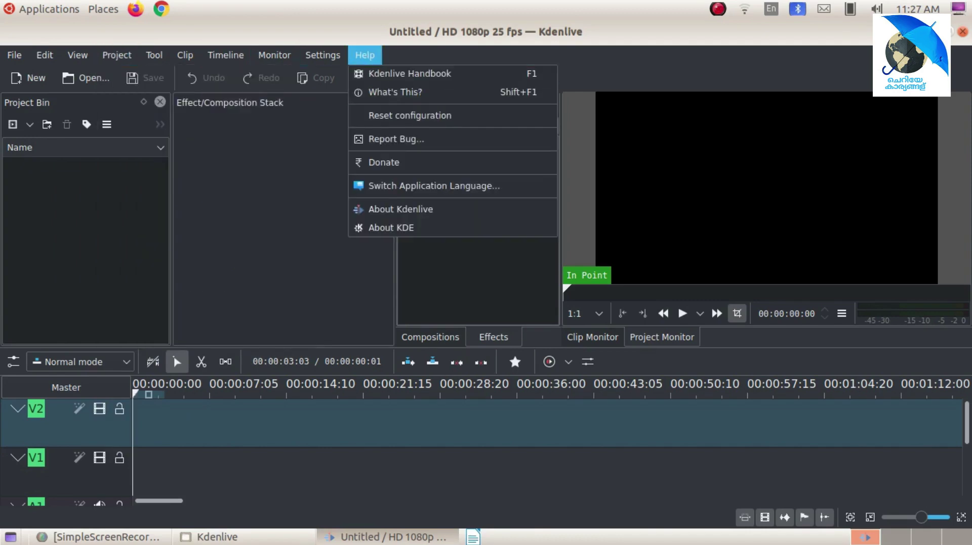
pyautogui.press('Down')
pyautogui.press('Down')
pyautogui.press('Down')
pyautogui.press('Down')
pyautogui.press('Down')
pyautogui.press('Down')
pyautogui.press('Down')
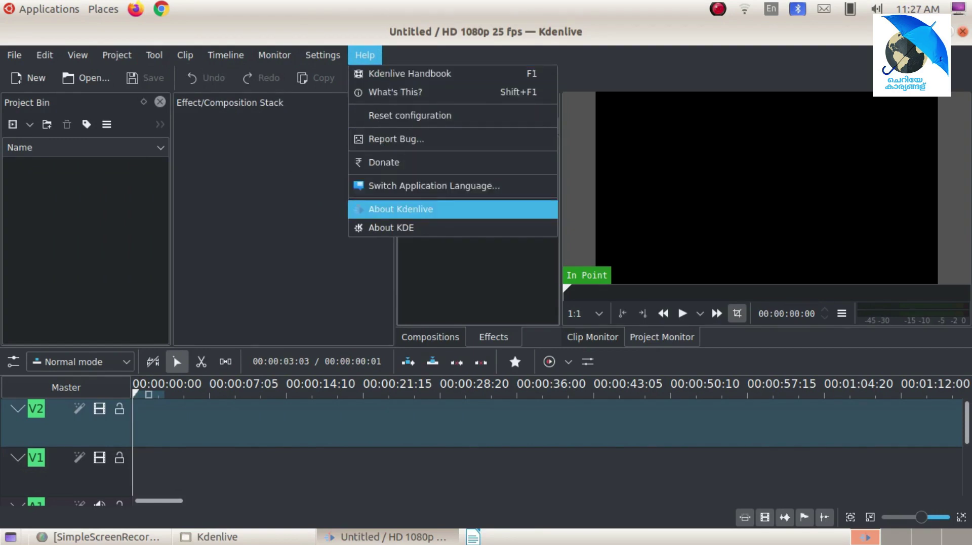
pyautogui.press('Escape')
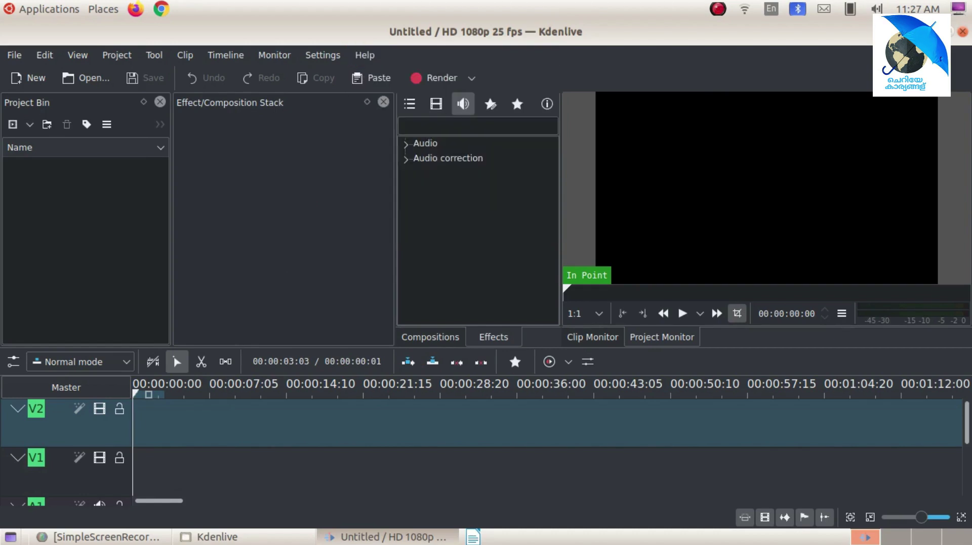
pyautogui.press('Tab')
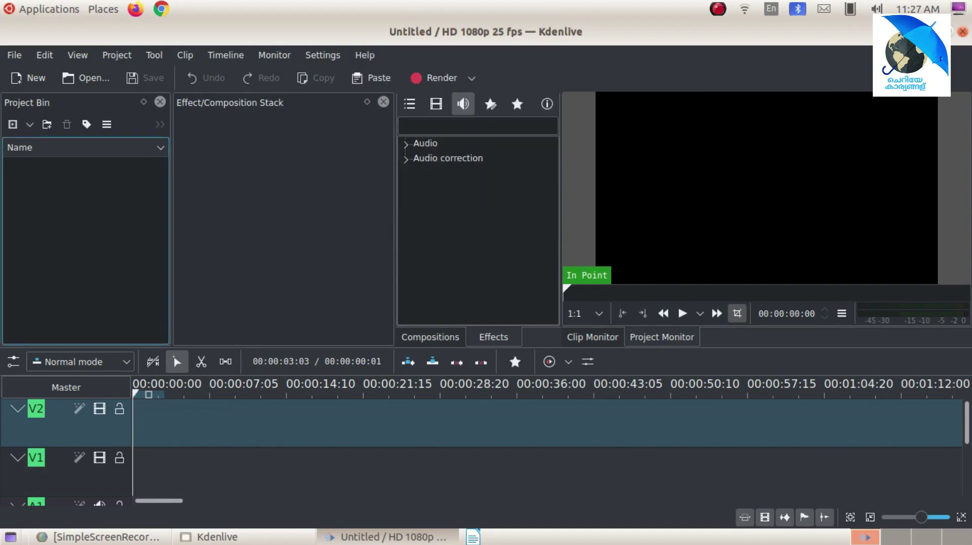
pyautogui.press('Tab')
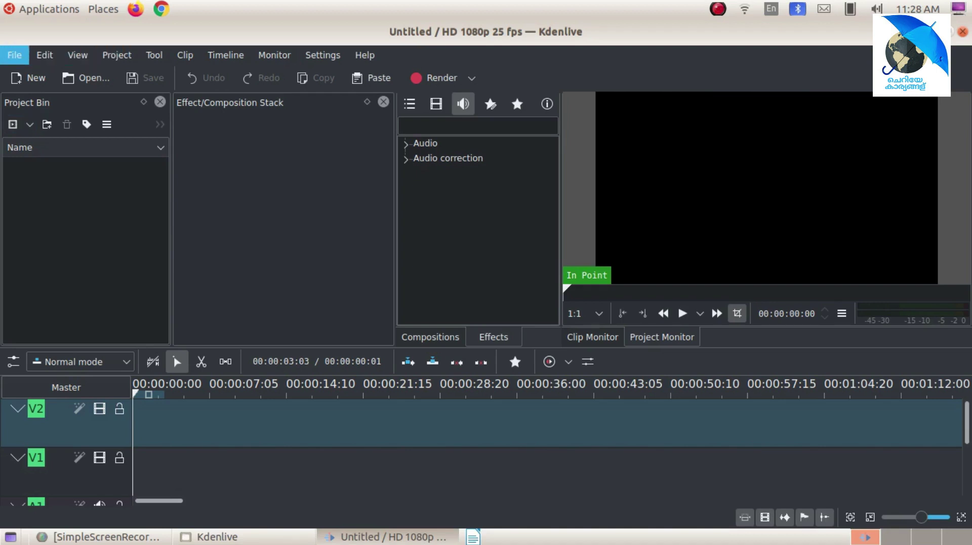
# - Start a new project and choose the HD 1080p 30 fps profile in its project settings
pyautogui.click(14, 54)
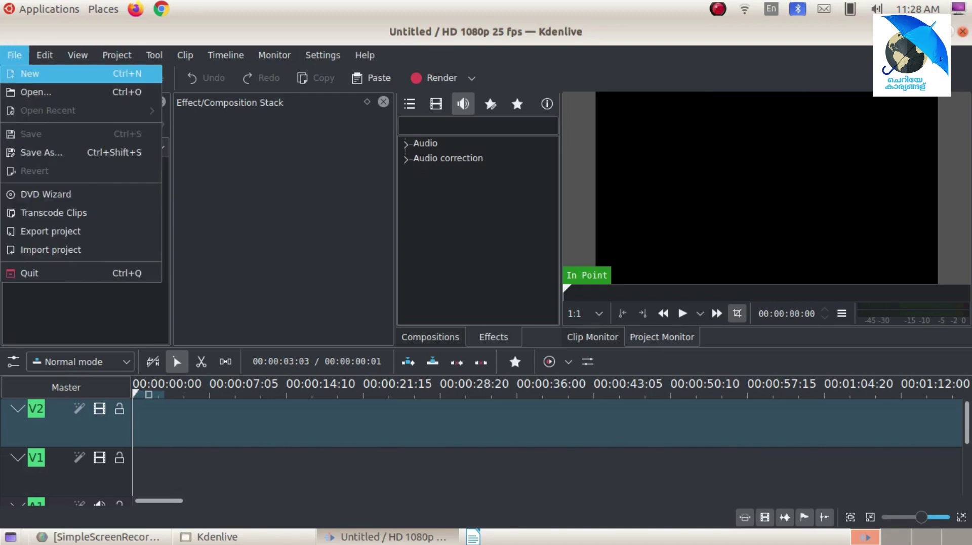
pyautogui.click(30, 74)
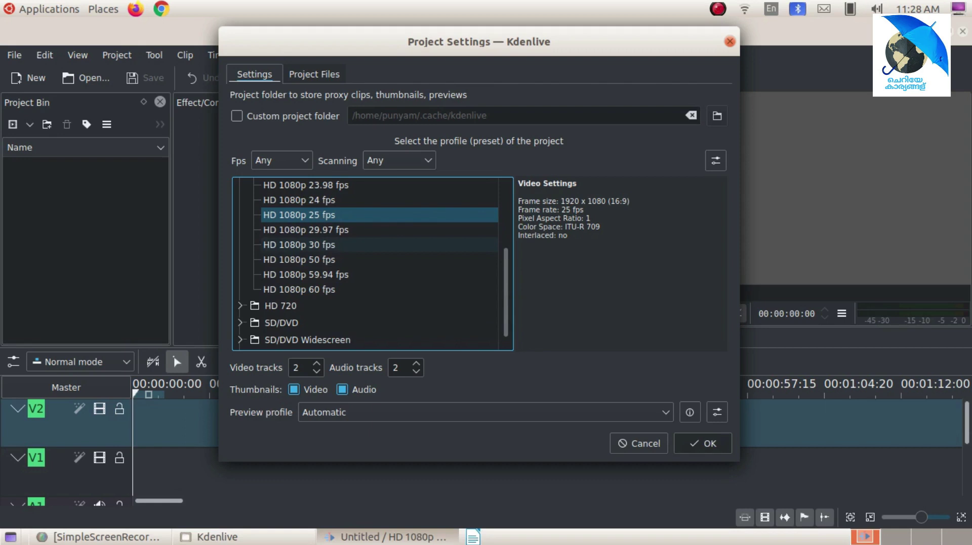
pyautogui.click(299, 245)
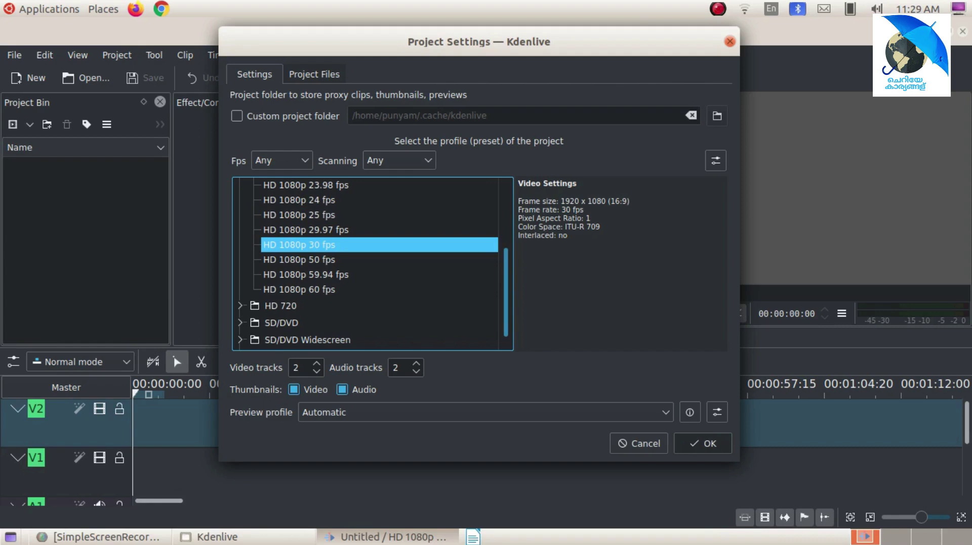
# - Switch to the Documents folder in the file manager and check the audio and video properties of 1.1.mp4
pyautogui.press('super+d')
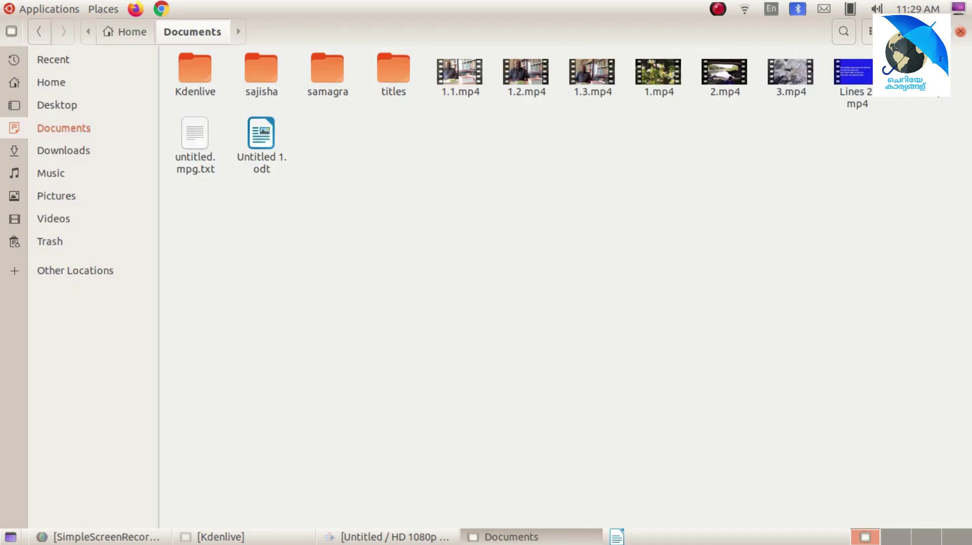
pyautogui.click(459, 73)
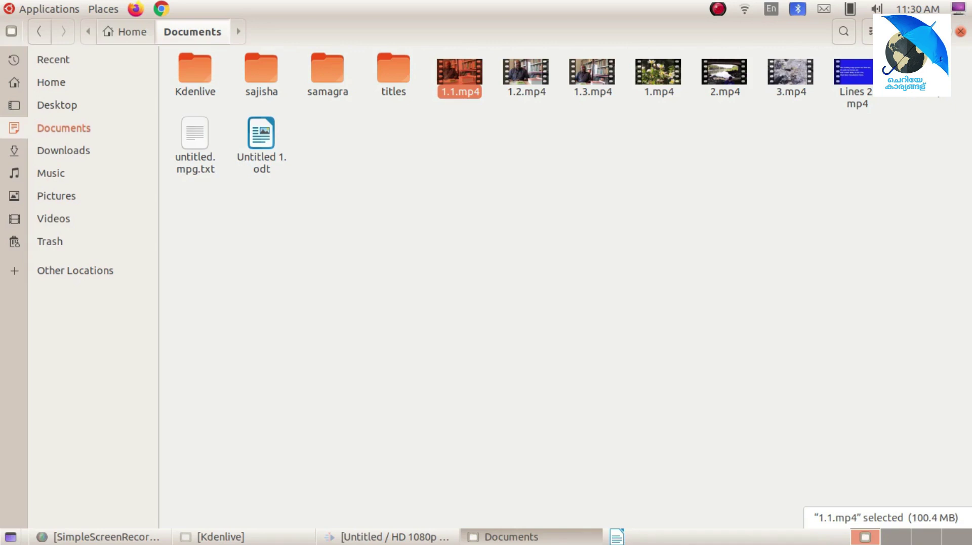
pyautogui.rightClick(460, 75)
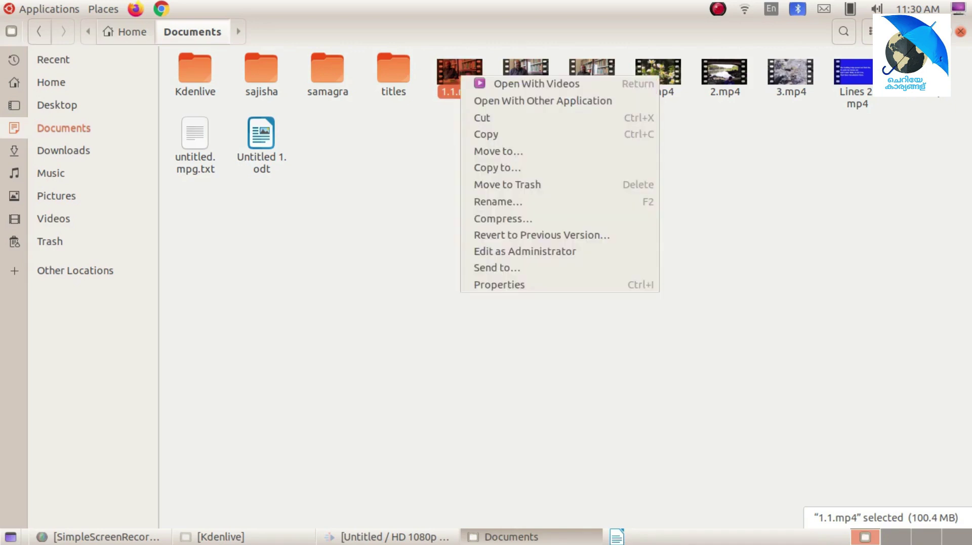
pyautogui.press('Return')
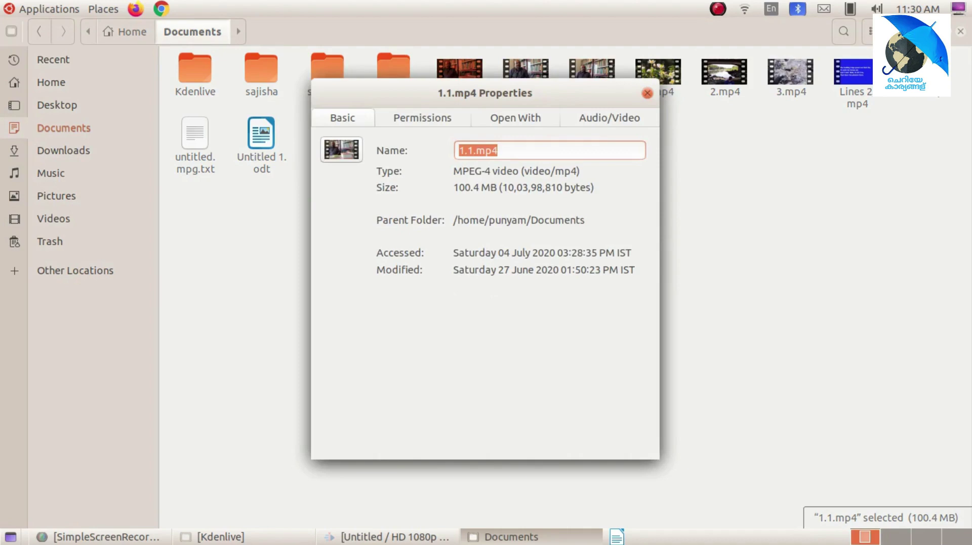
pyautogui.click(609, 118)
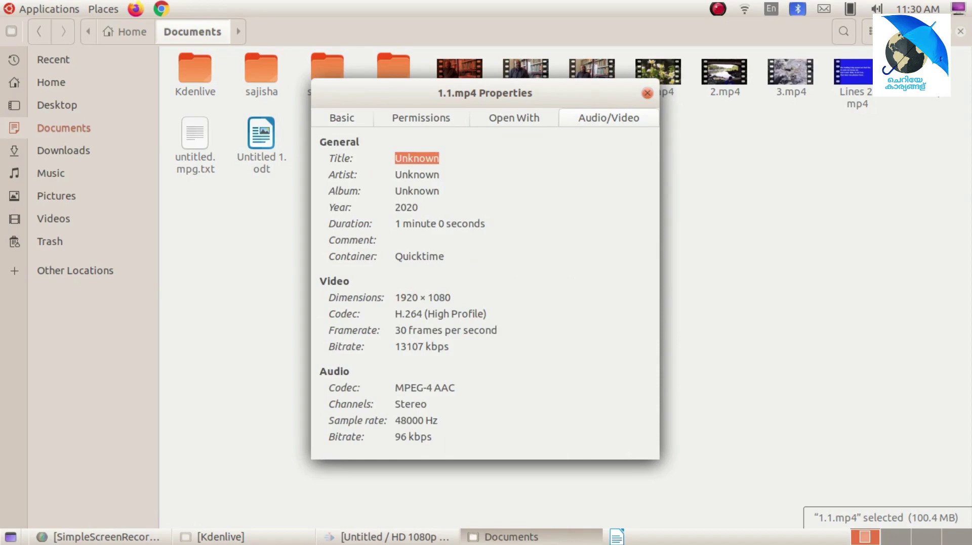
# - Leave the file manager, switch back to Kdenlive and apply the project settings with the HD 1080p 30 fps profile
pyautogui.press('Escape')
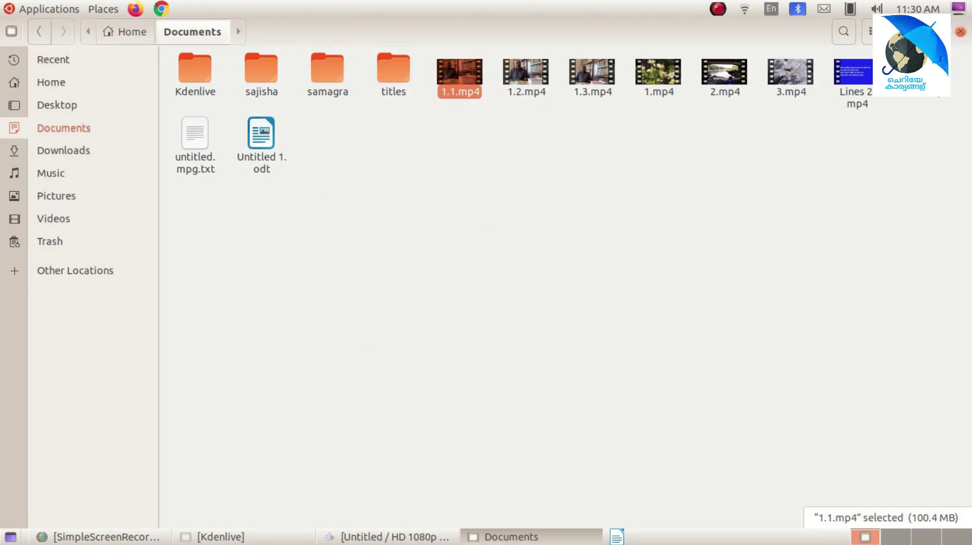
pyautogui.click(960, 31)
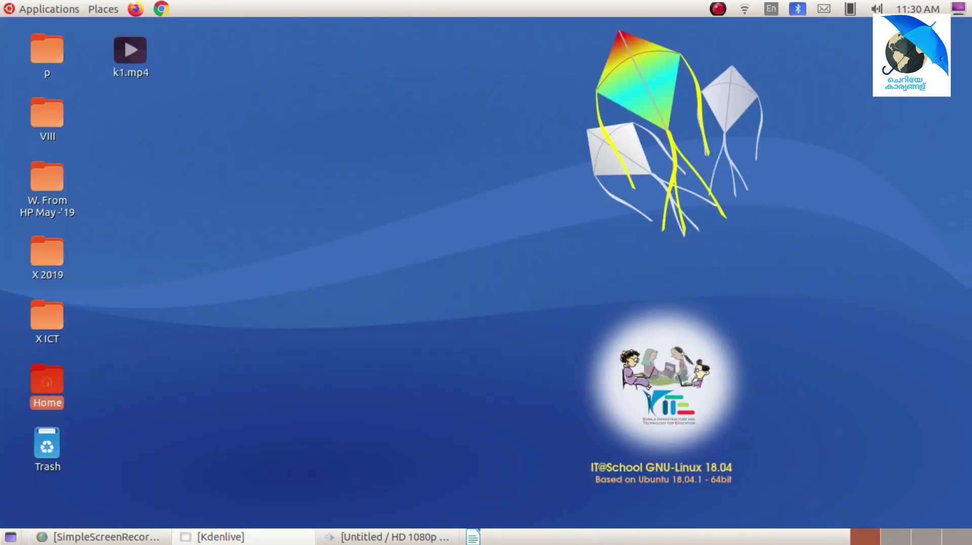
pyautogui.click(374, 537)
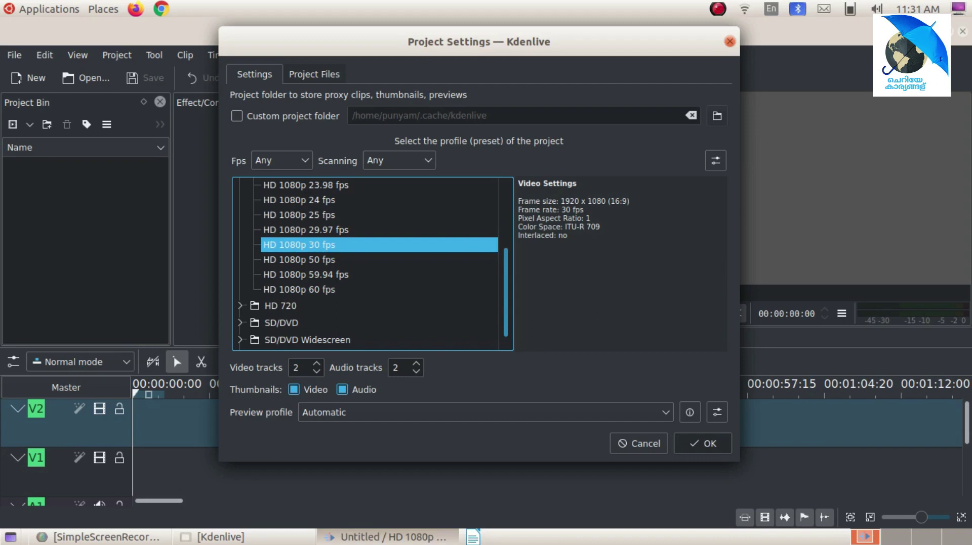
pyautogui.click(702, 443)
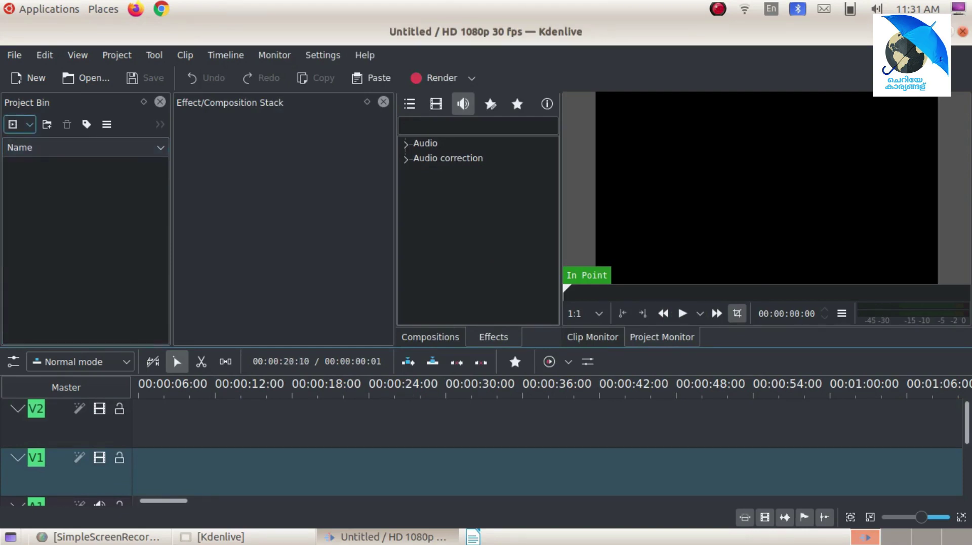
# - Import the video clip 1.1.mp4 from the Documents folder into the Project Bin
pyautogui.click(30, 124)
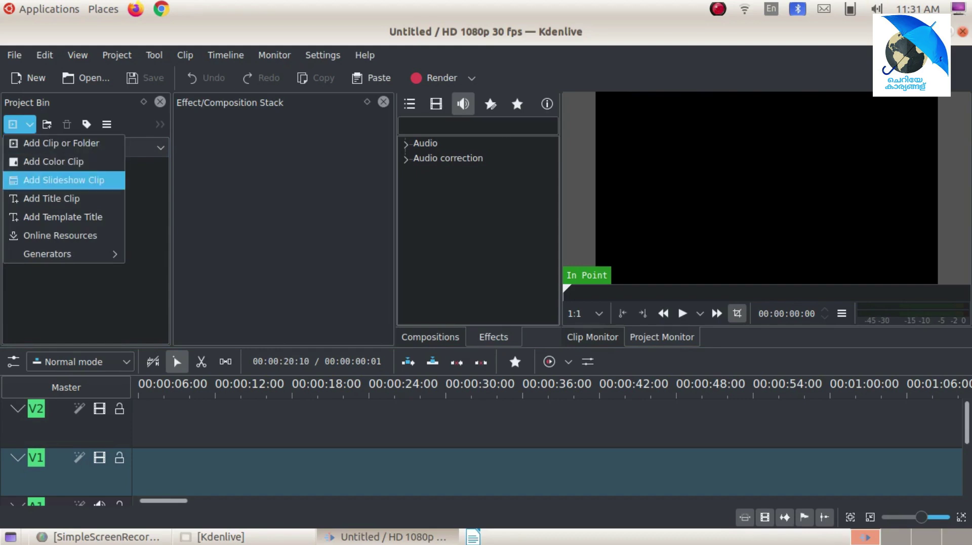
pyautogui.click(147, 193)
pyautogui.click(29, 125)
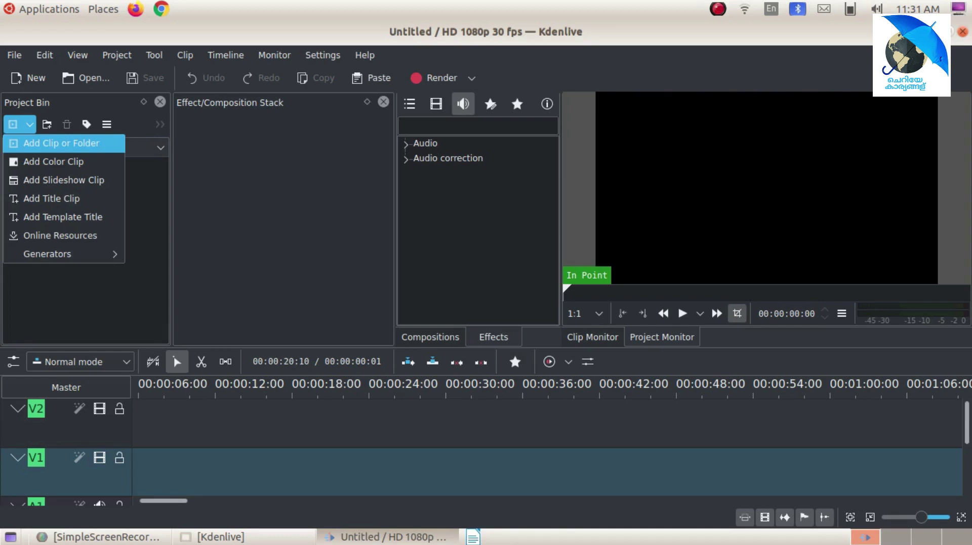
pyautogui.click(61, 143)
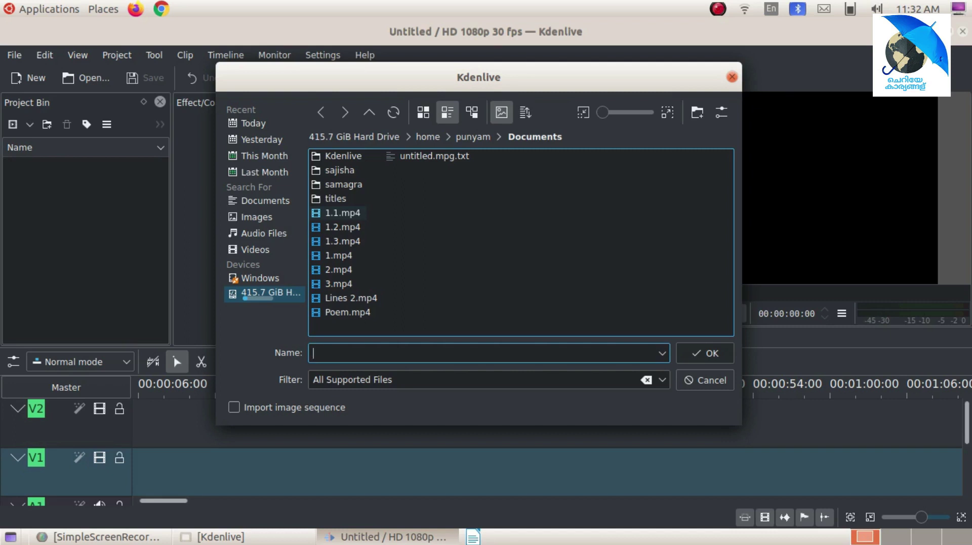
pyautogui.click(342, 213)
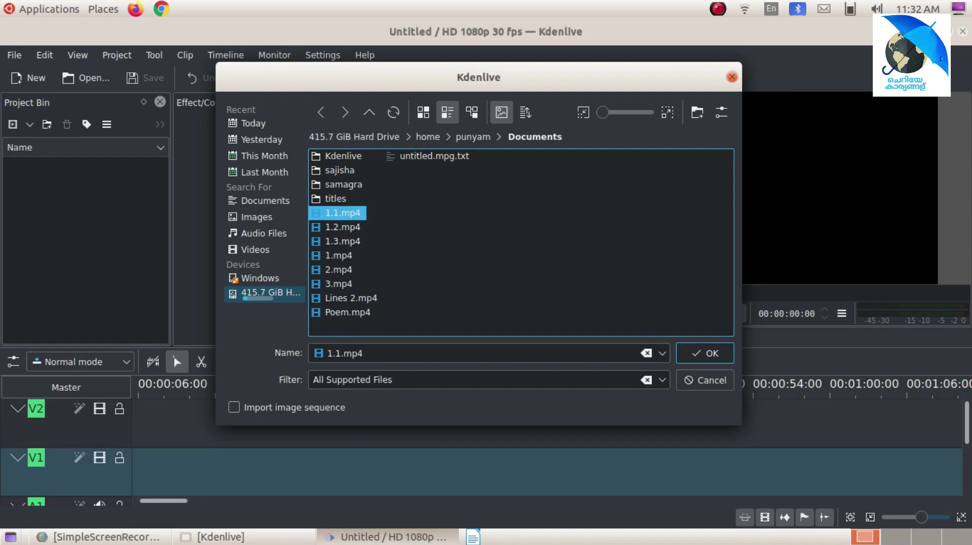
pyautogui.click(705, 353)
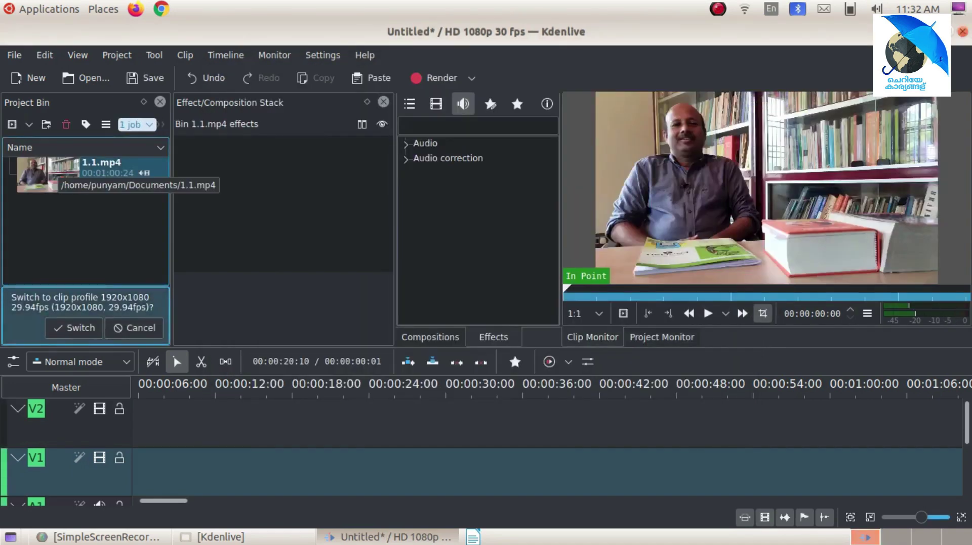
# - Add 1.1.mp4 from the Project Bin to the timeline and place it on track V1 at 00:00:00:00
pyautogui.click(57, 168)
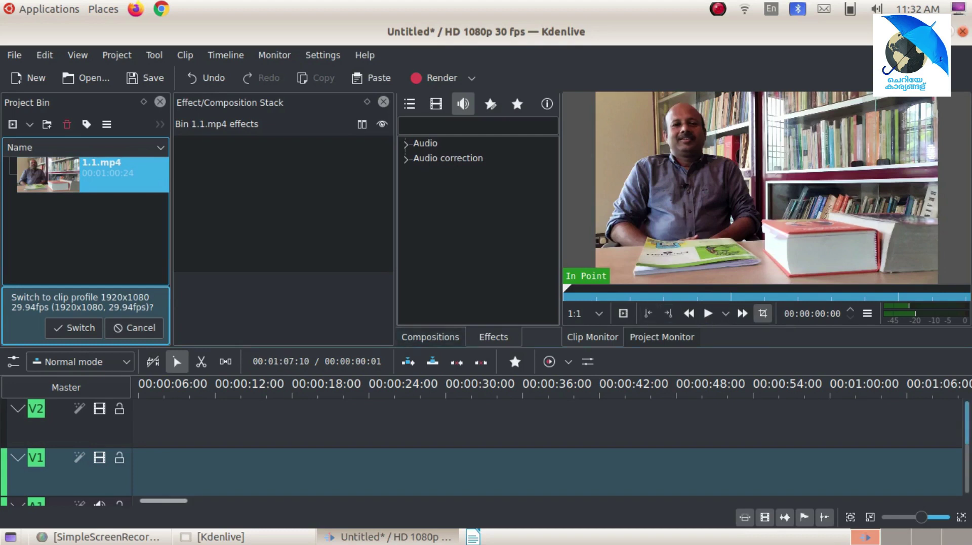
pyautogui.moveTo(967, 423); pyautogui.dragTo(967, 453)
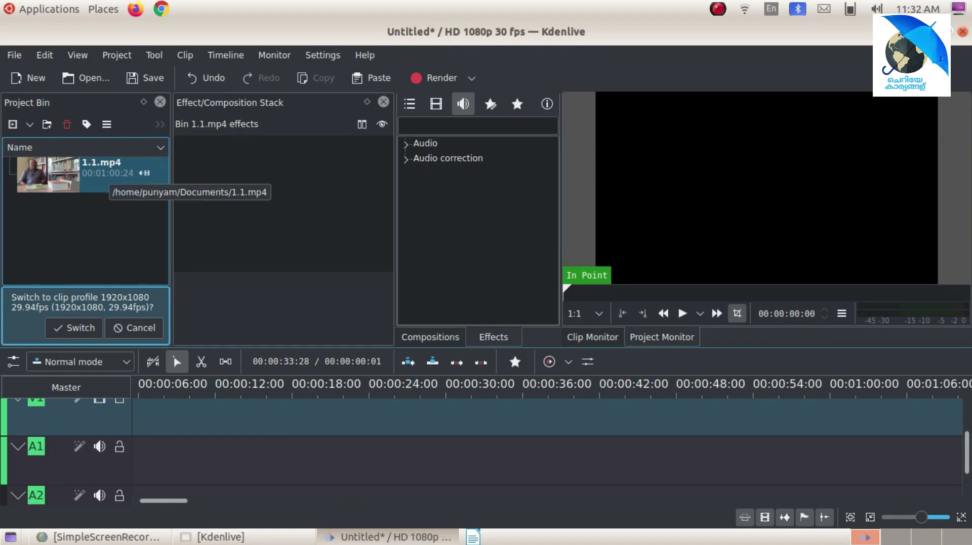
pyautogui.click(109, 176)
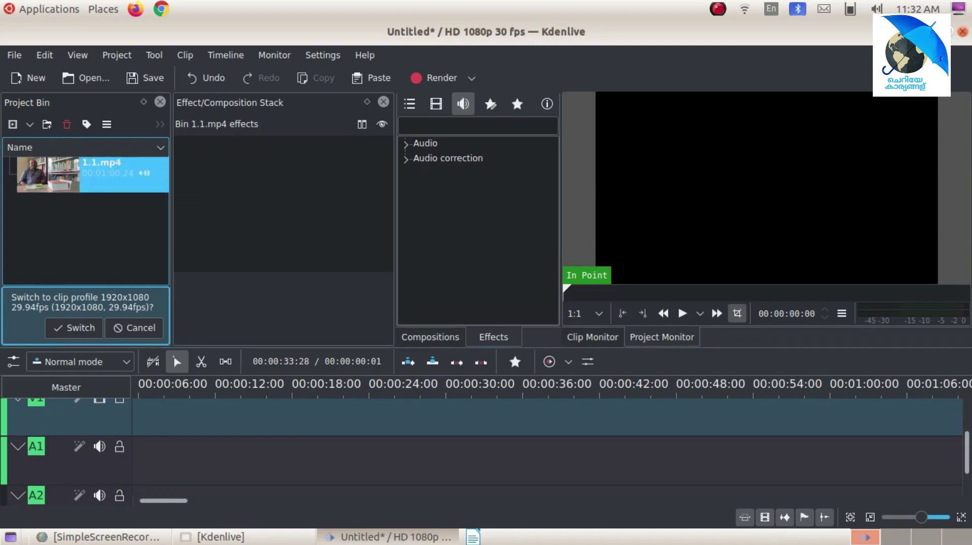
pyautogui.moveTo(111, 174); pyautogui.dragTo(170, 424)
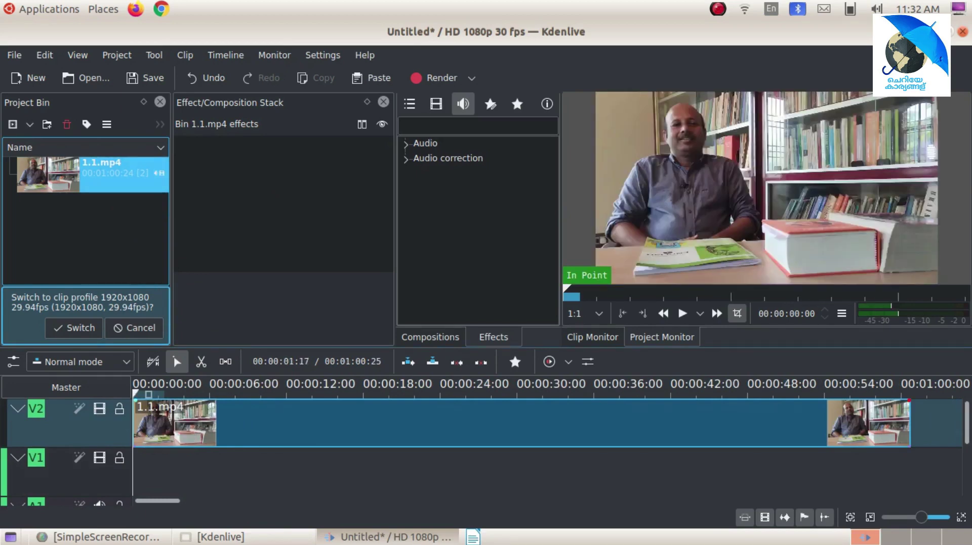
pyautogui.moveTo(161, 425); pyautogui.dragTo(168, 459)
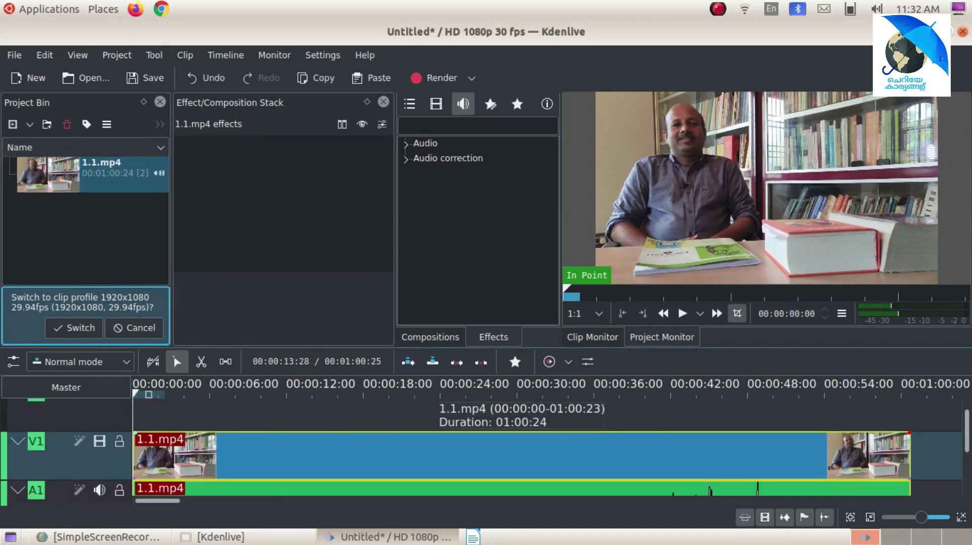
# - Play the beginning of the clip on V1 and cut it with the Razor tool at about 00:00:04:13
pyautogui.moveTo(966, 433)
pyautogui.mouseDown()
pyautogui.moveTo(966, 474)
pyautogui.moveTo(967, 431)
pyautogui.mouseUp()
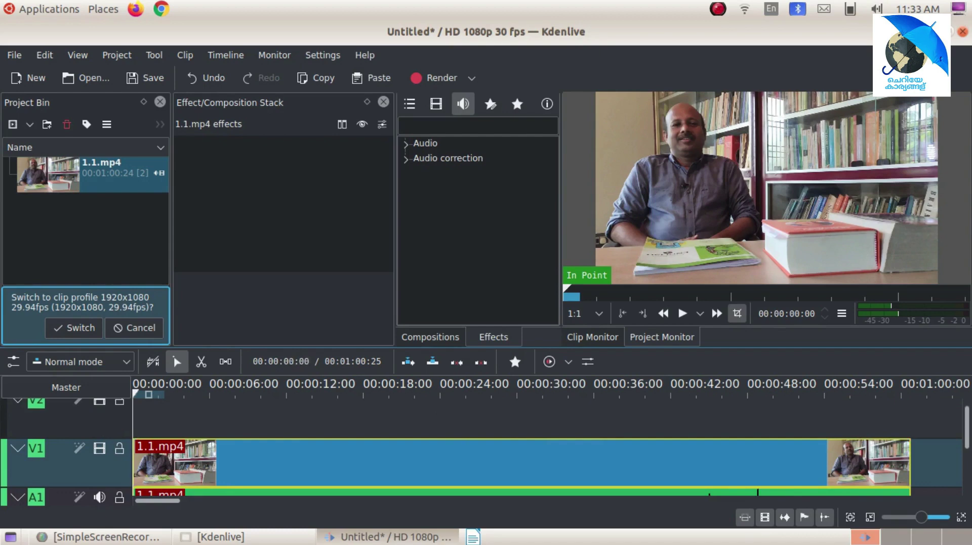
pyautogui.press('space')
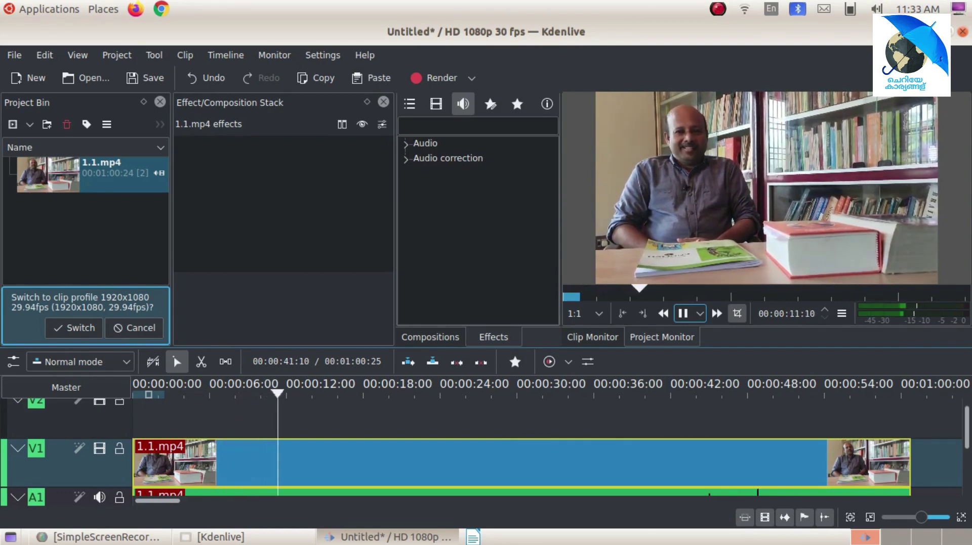
pyautogui.press('space')
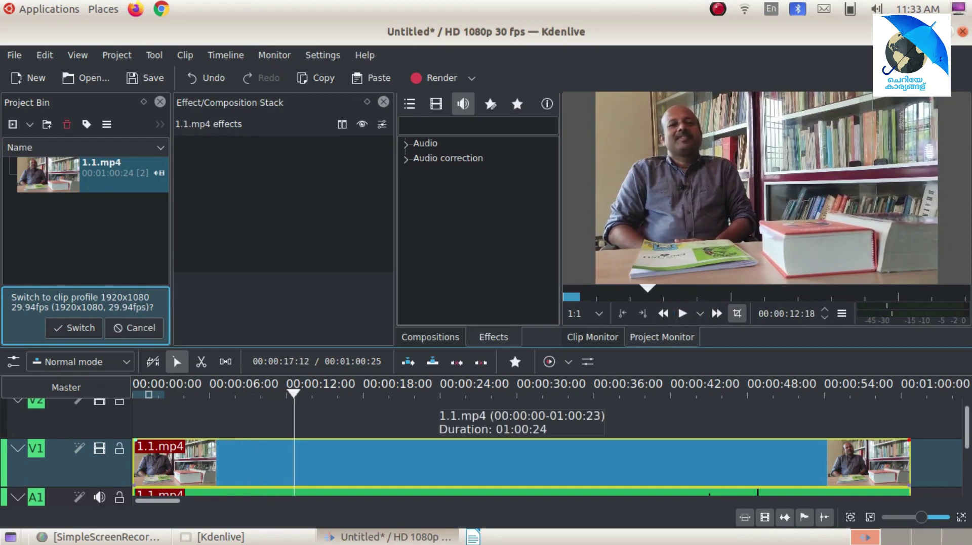
pyautogui.moveTo(293, 394); pyautogui.dragTo(168, 393)
pyautogui.press('l')
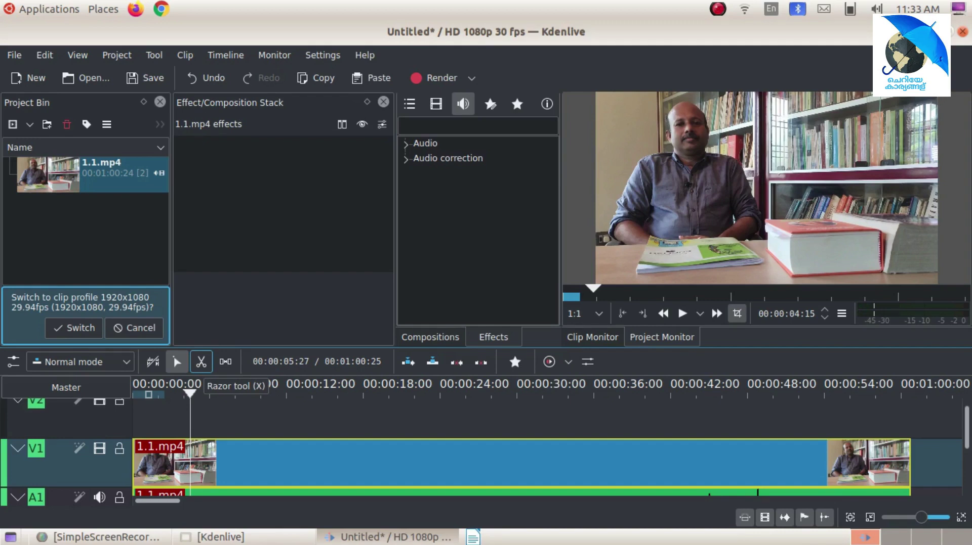
pyautogui.click(201, 361)
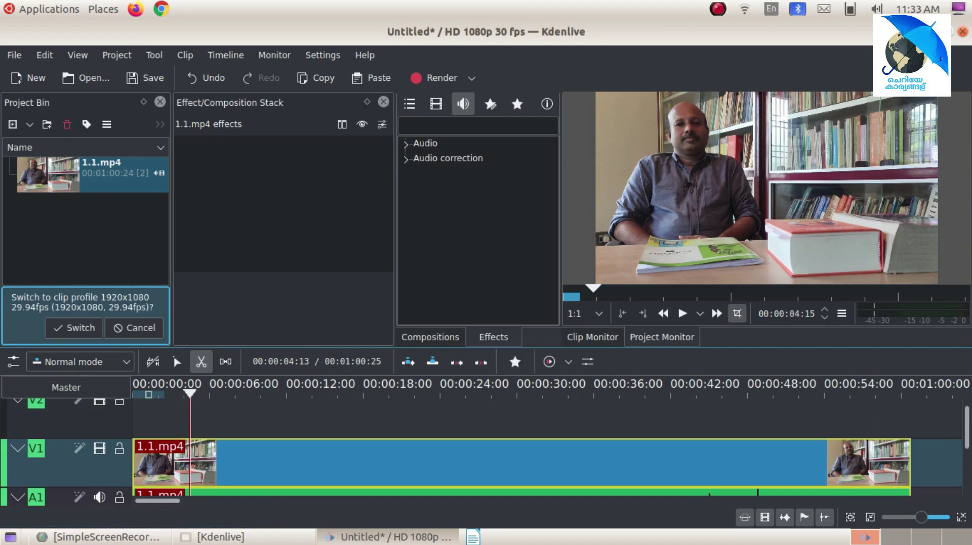
pyautogui.click(190, 461)
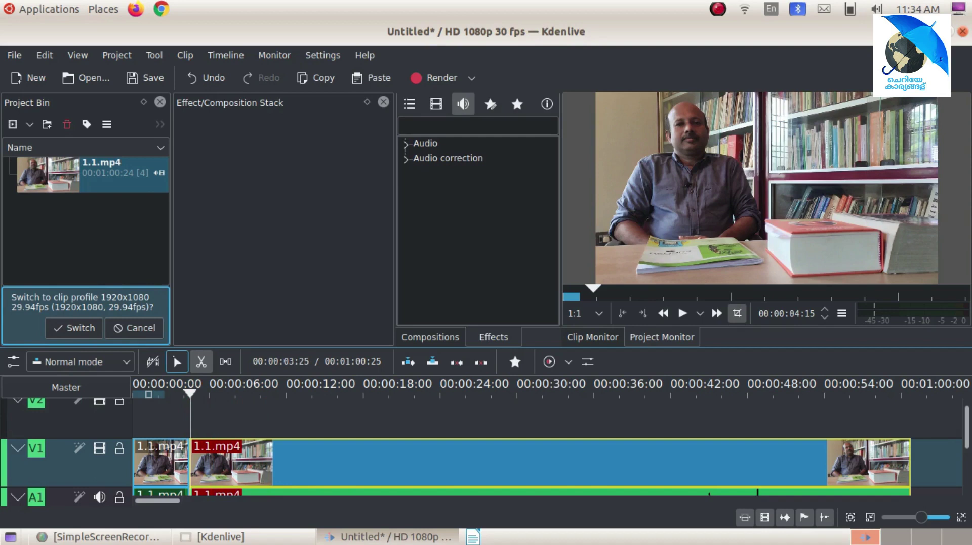
# - Delete the short opening piece of 1.1.mp4 and move the remaining clip to the start of the timeline
pyautogui.click(177, 361)
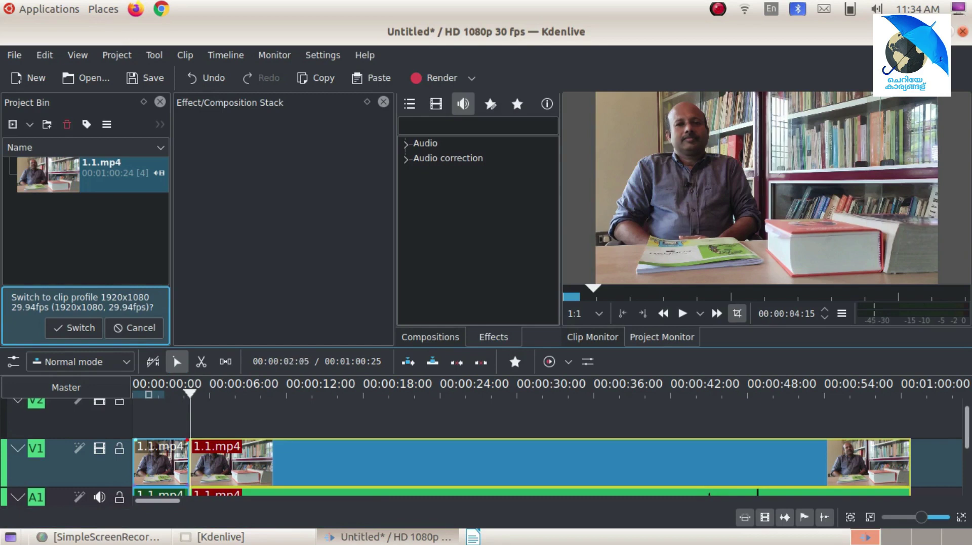
pyautogui.click(159, 466)
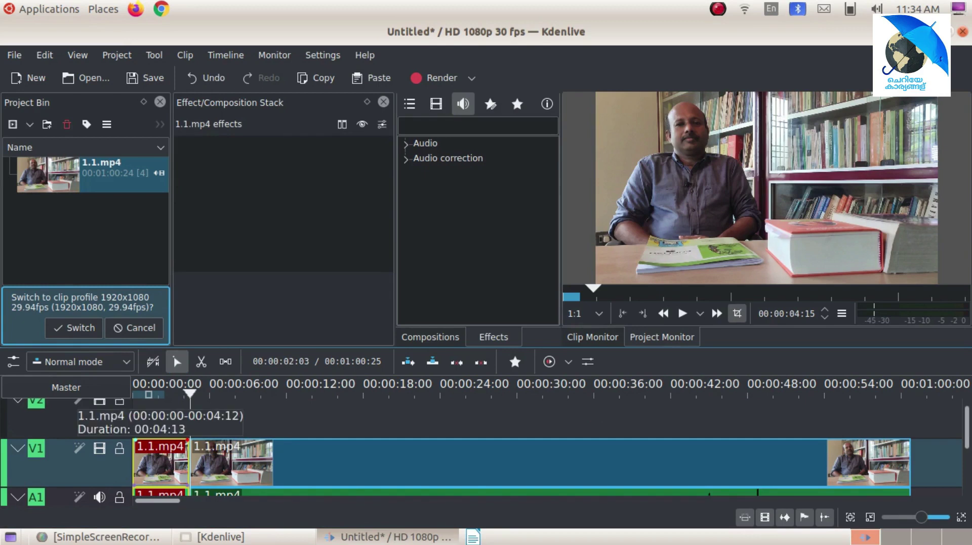
pyautogui.press('Delete')
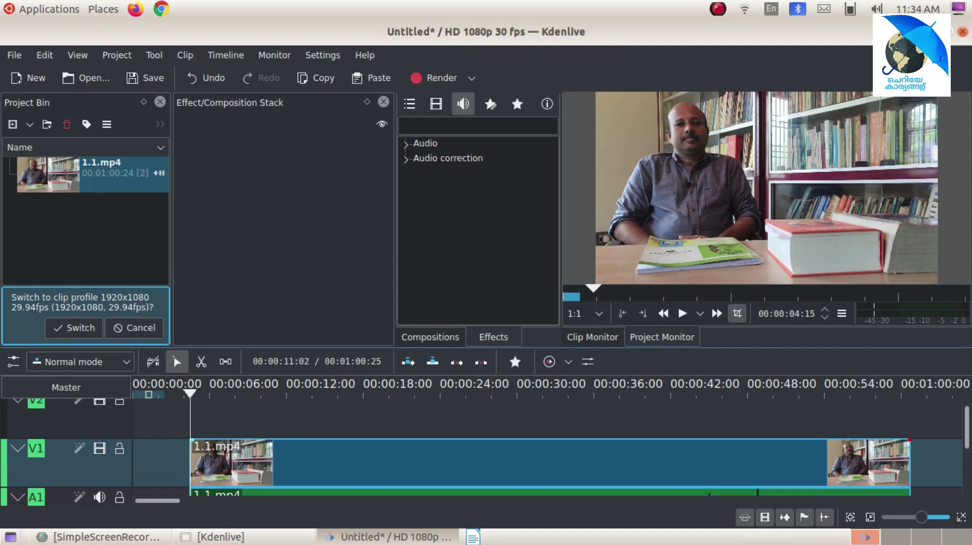
pyautogui.moveTo(349, 463); pyautogui.dragTo(274, 463)
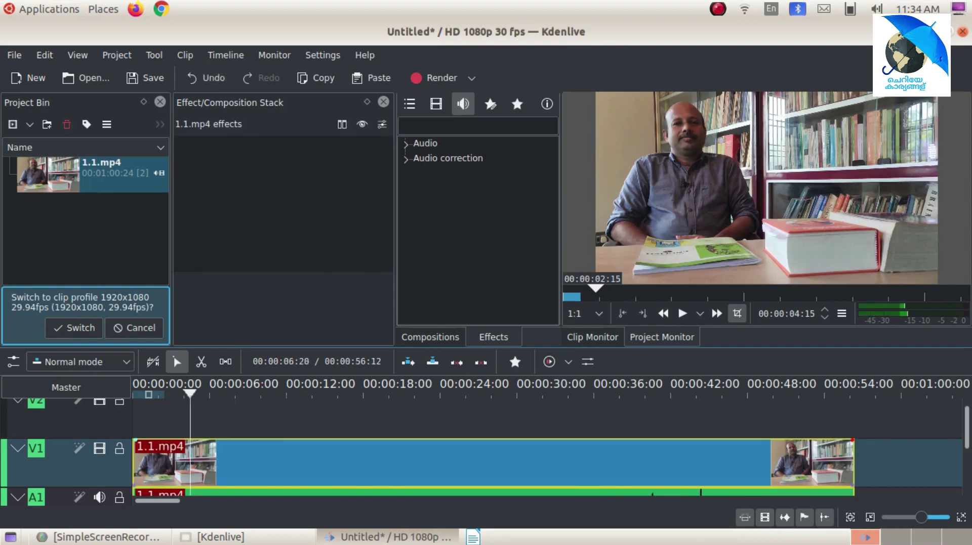
# - Play the trimmed clip from the start and cut it on V1 at about 00:00:06:15
pyautogui.click(133, 395)
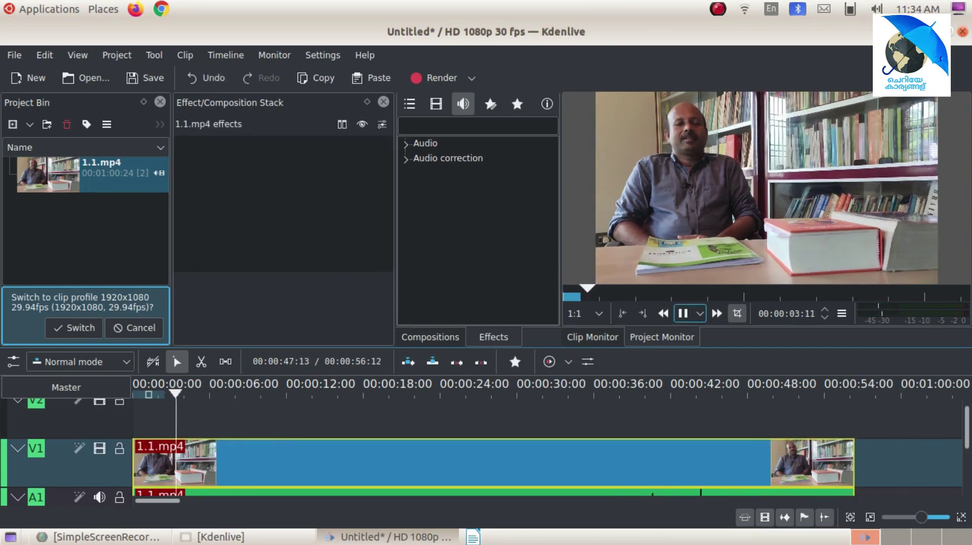
pyautogui.click(682, 314)
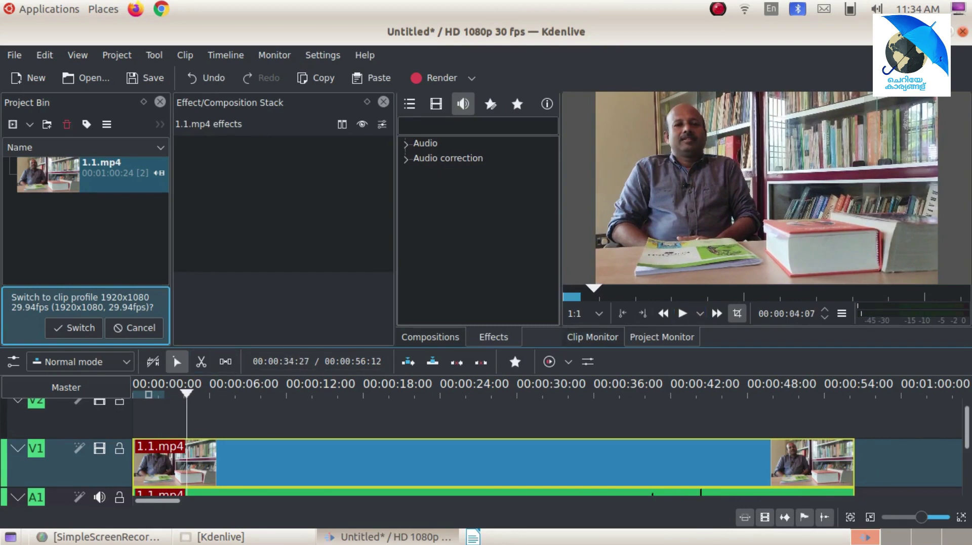
pyautogui.click(682, 314)
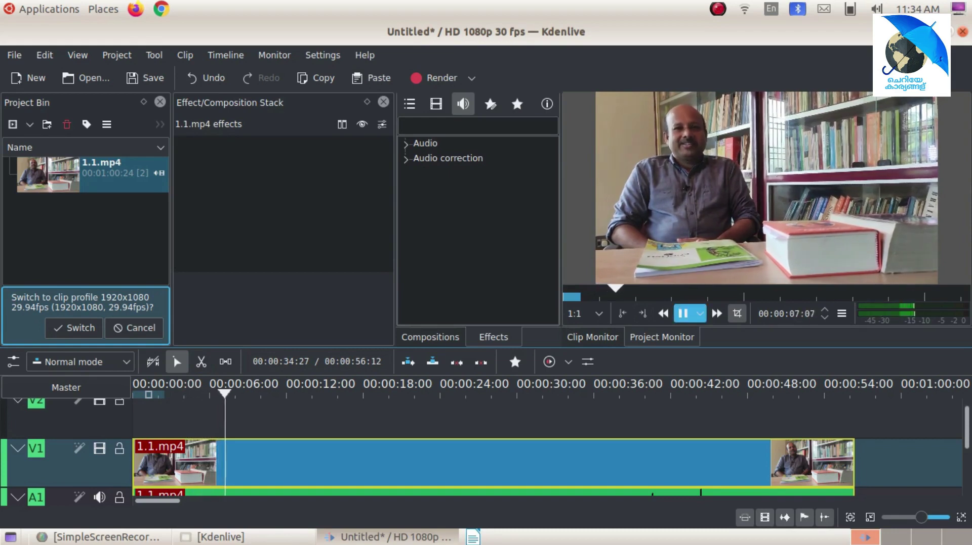
pyautogui.click(683, 314)
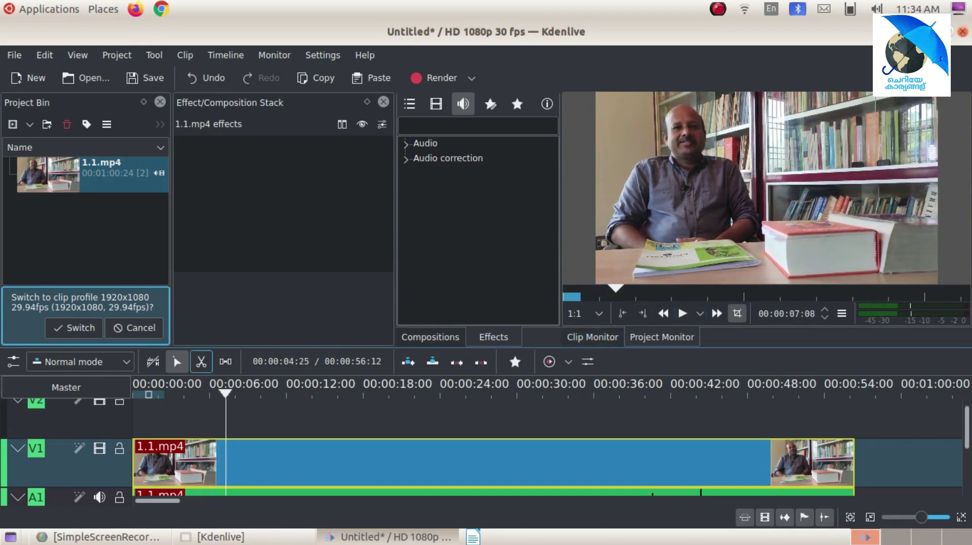
pyautogui.click(201, 362)
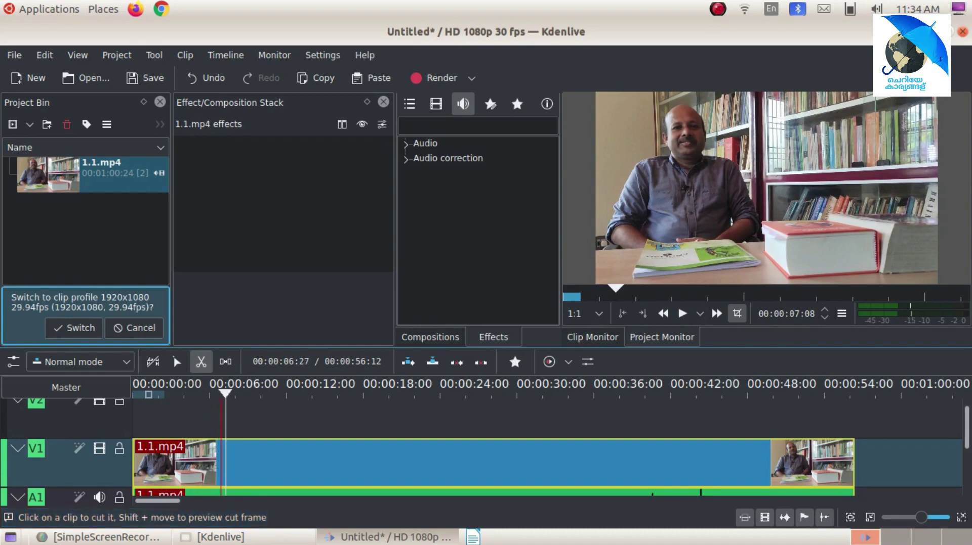
pyautogui.click(219, 421)
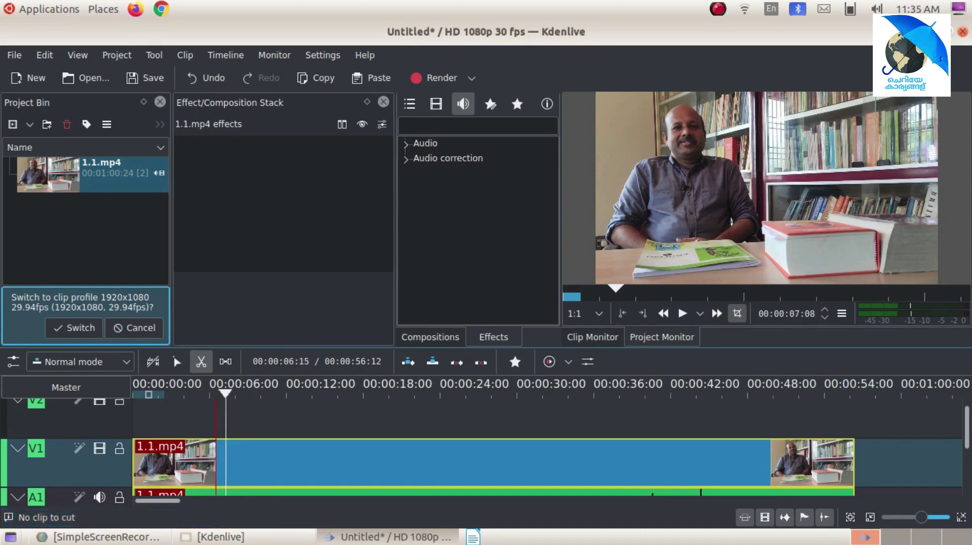
pyautogui.click(215, 463)
# - Delete the piece before the second cut and shift the rest of the clip back to 00:00:00:00
pyautogui.click(177, 362)
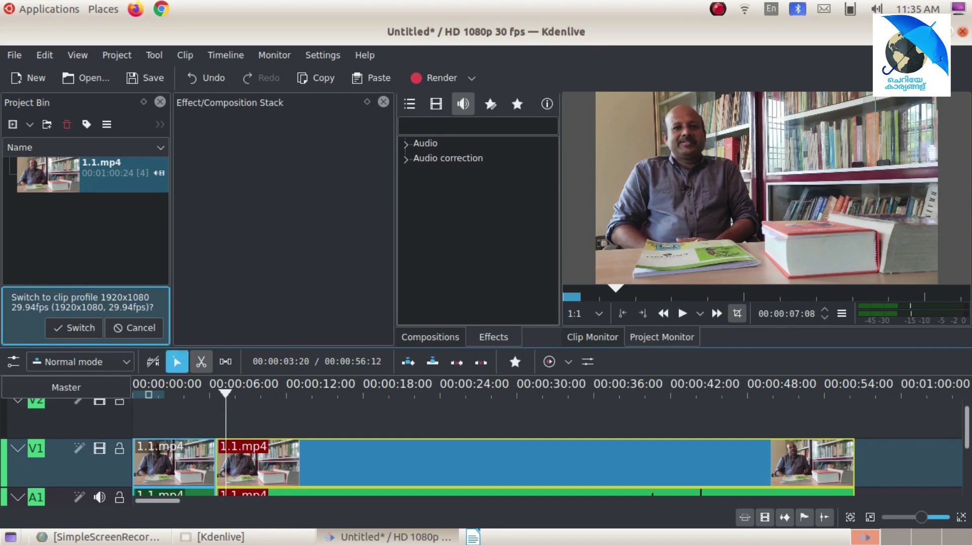
pyautogui.click(173, 463)
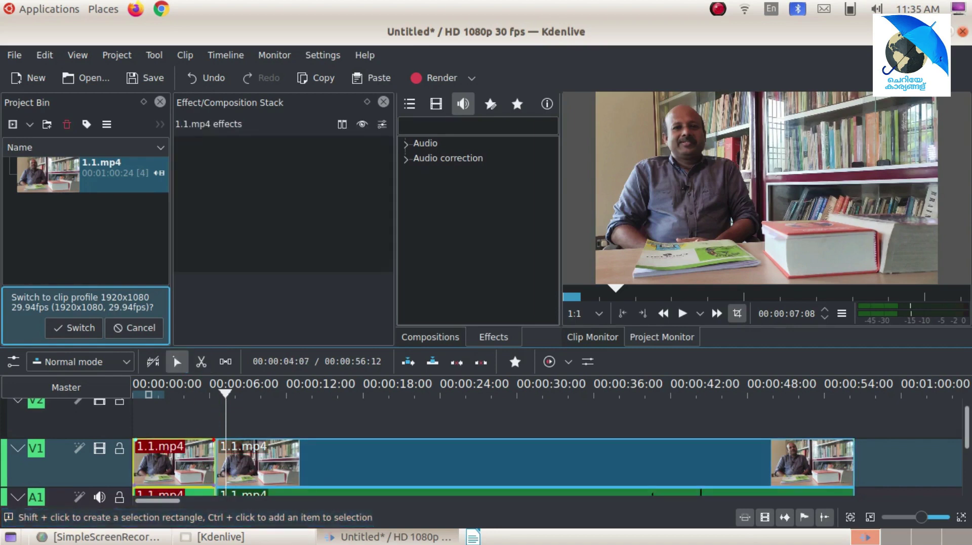
pyautogui.press('Delete')
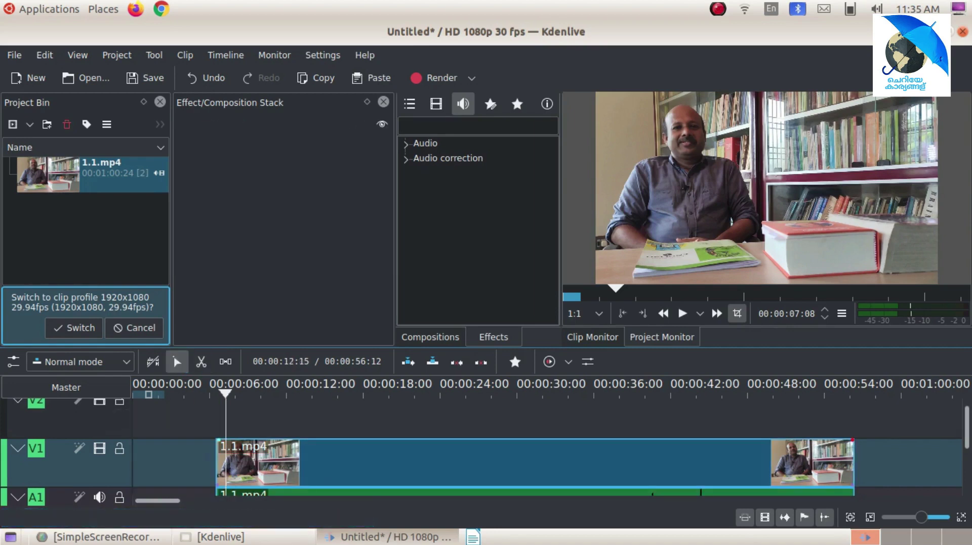
pyautogui.moveTo(420, 463); pyautogui.dragTo(333, 463)
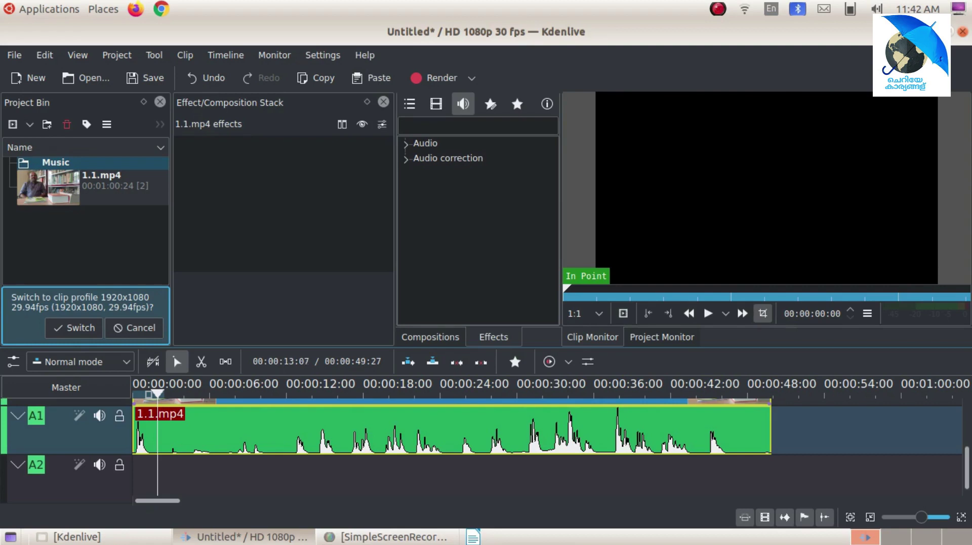
# - Import rajeeva nayane.mp3 from the Desktop folder into the project bin's Music folder
pyautogui.click(30, 124)
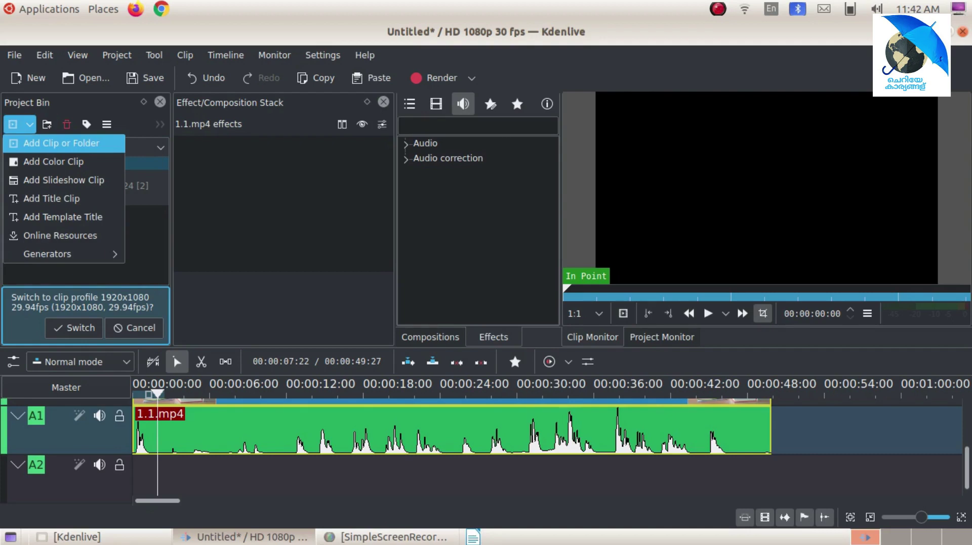
pyautogui.click(61, 144)
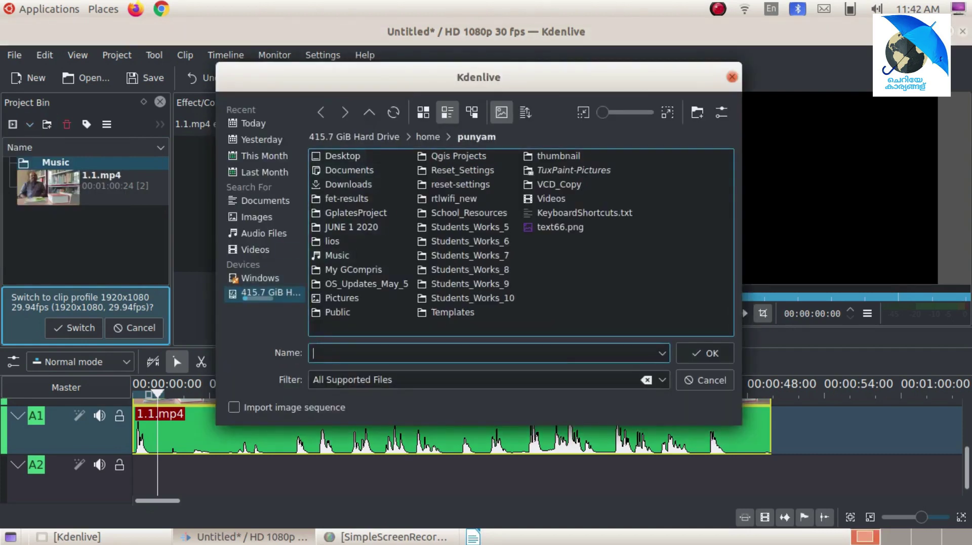
pyautogui.doubleClick(343, 156)
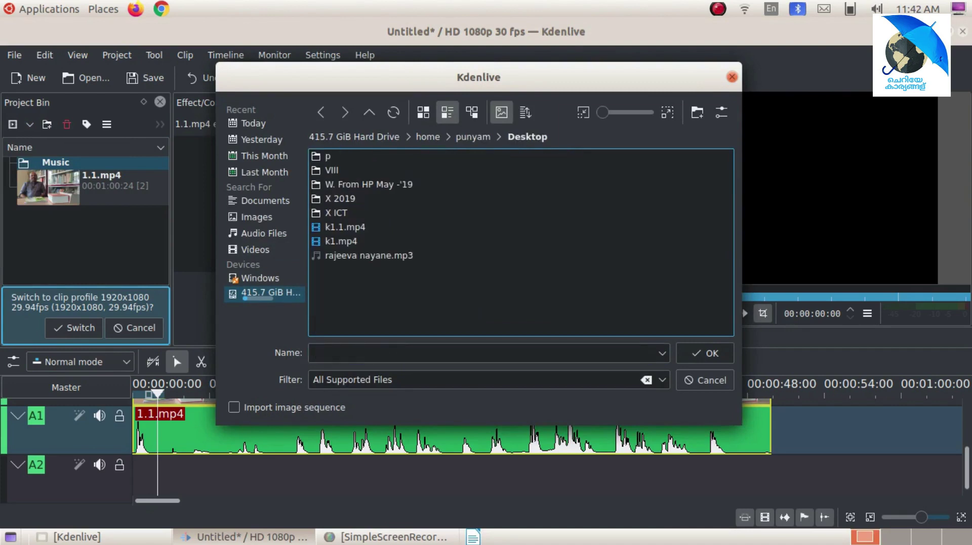
pyautogui.click(368, 256)
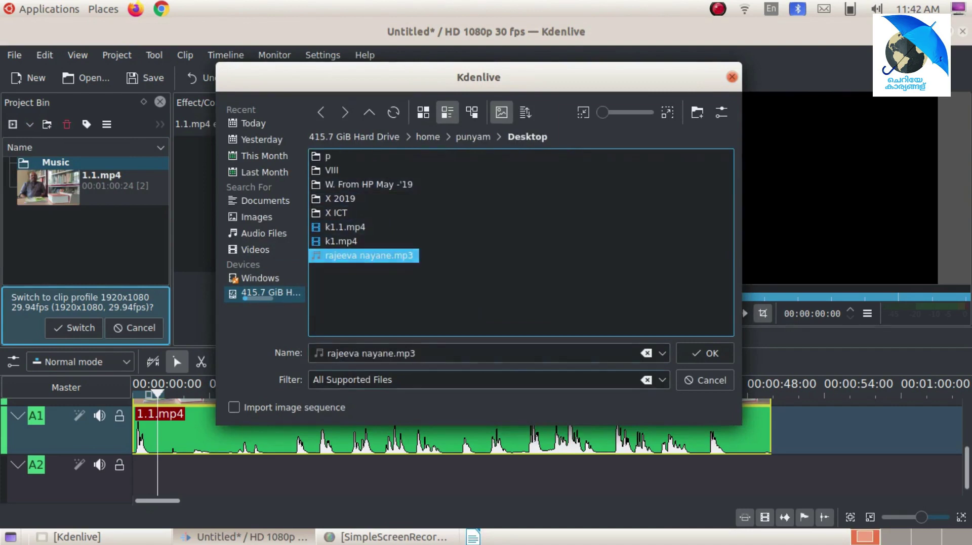
pyautogui.click(704, 353)
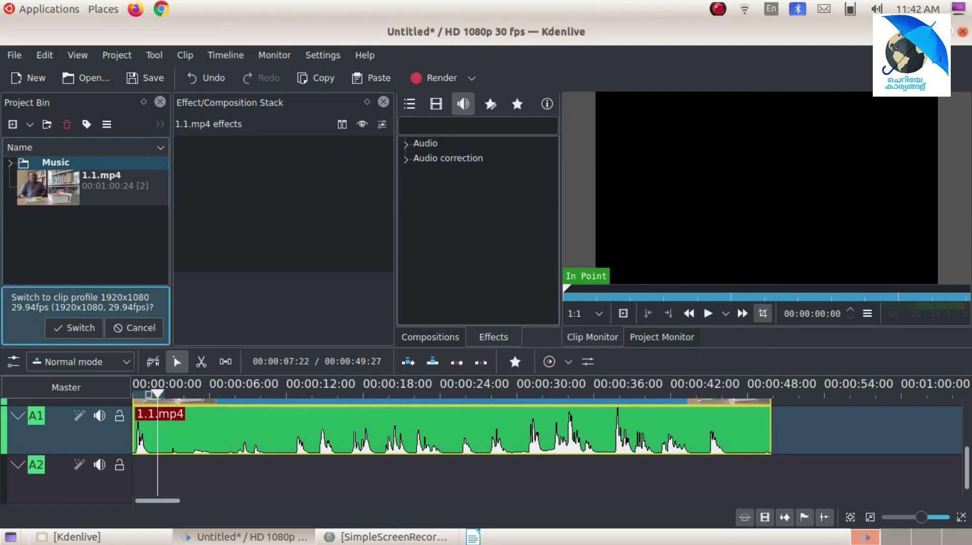
# - Place rajeeva nayane.mp3 from the Music folder at the start of track A2 and play the timeline from the beginning
pyautogui.moveTo(111, 188); pyautogui.dragTo(116, 194)
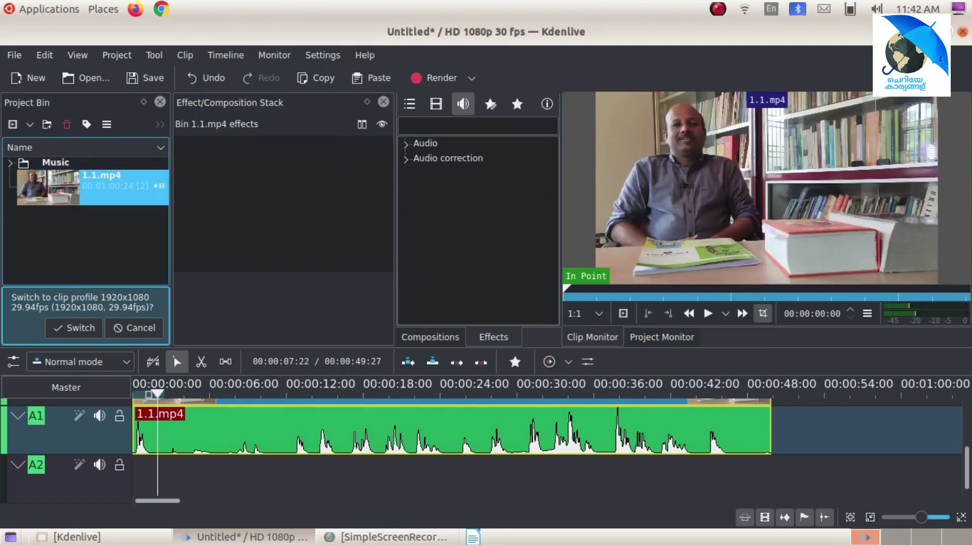
pyautogui.click(10, 163)
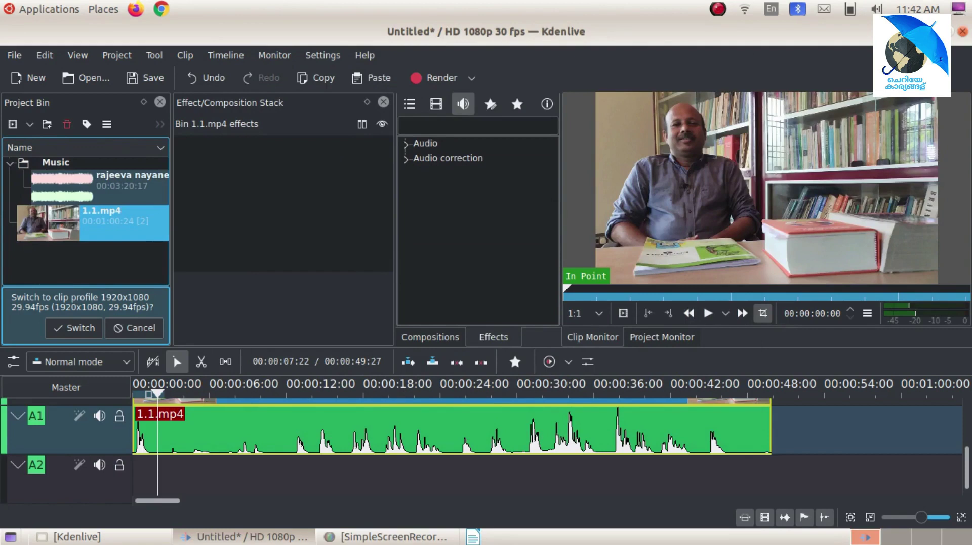
pyautogui.click(122, 185)
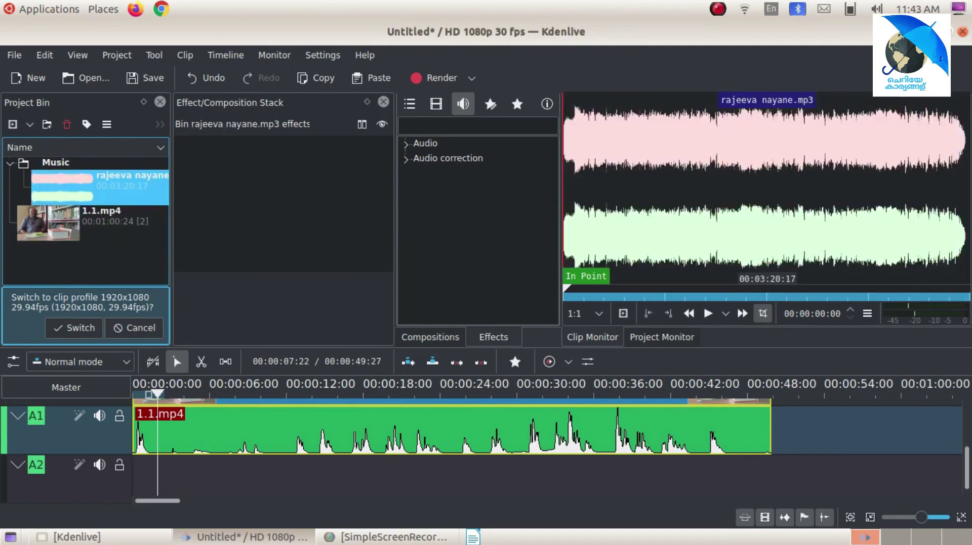
pyautogui.moveTo(122, 185); pyautogui.dragTo(167, 490)
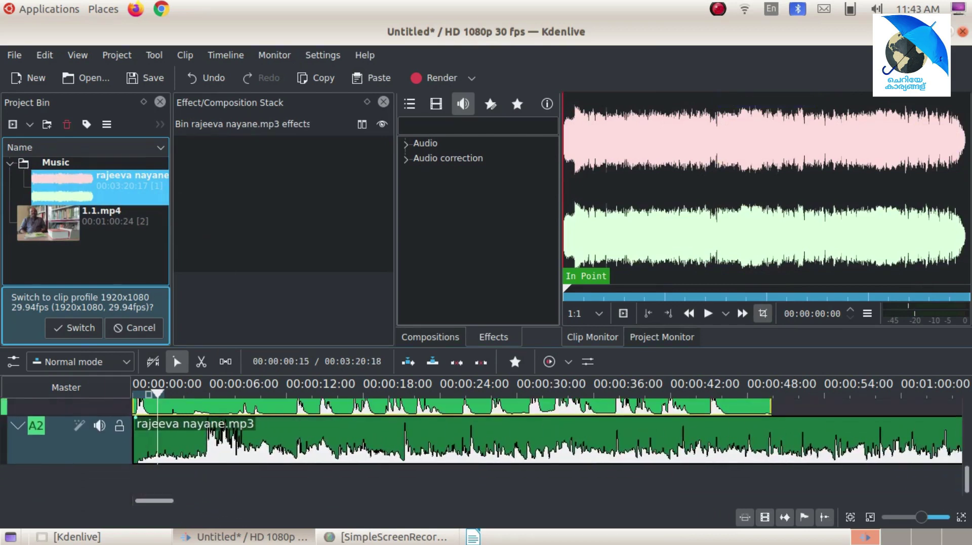
pyautogui.click(134, 395)
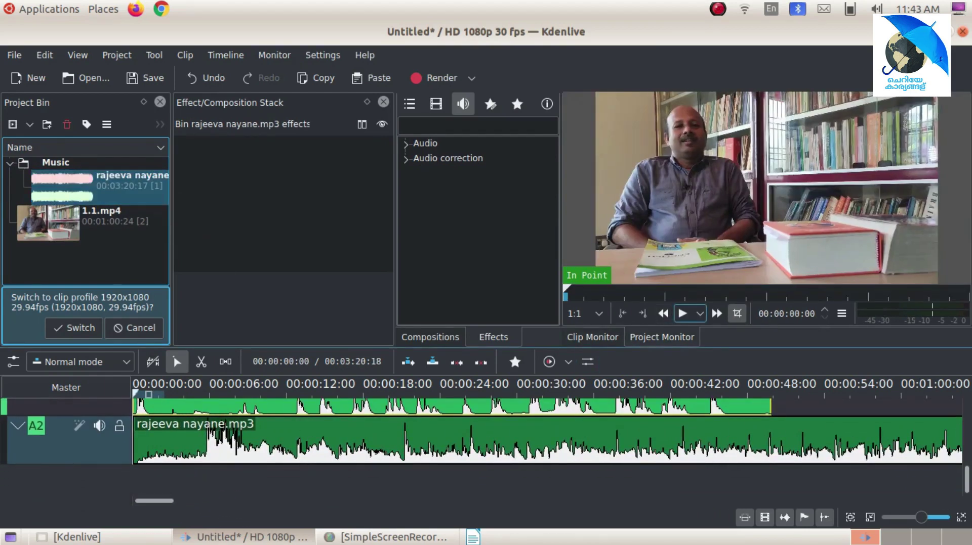
pyautogui.click(682, 314)
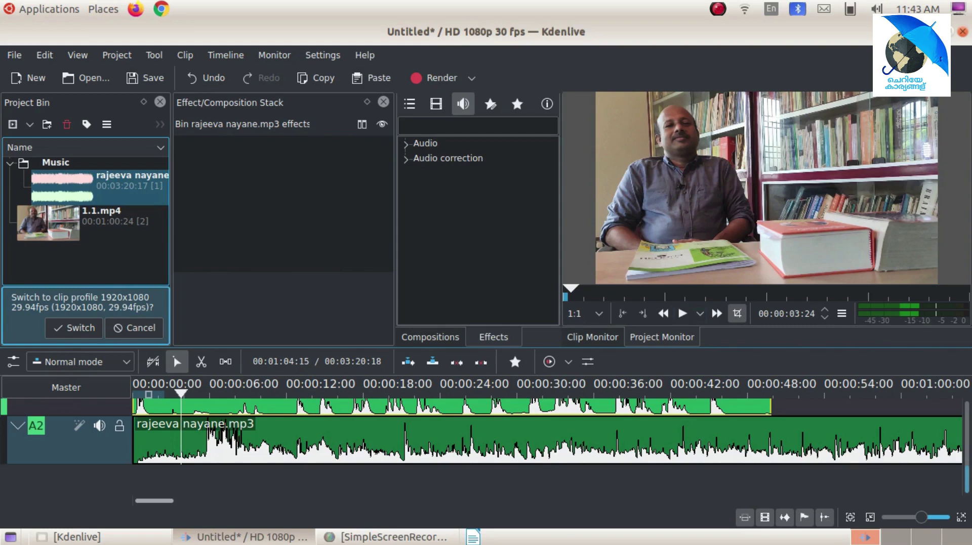
# - Cut rajeeva nayane.mp3 on A2 with the Razor tool at the end of 1.1.mp4 and delete the excess music after the cut
pyautogui.scroll(2, 481, 445)
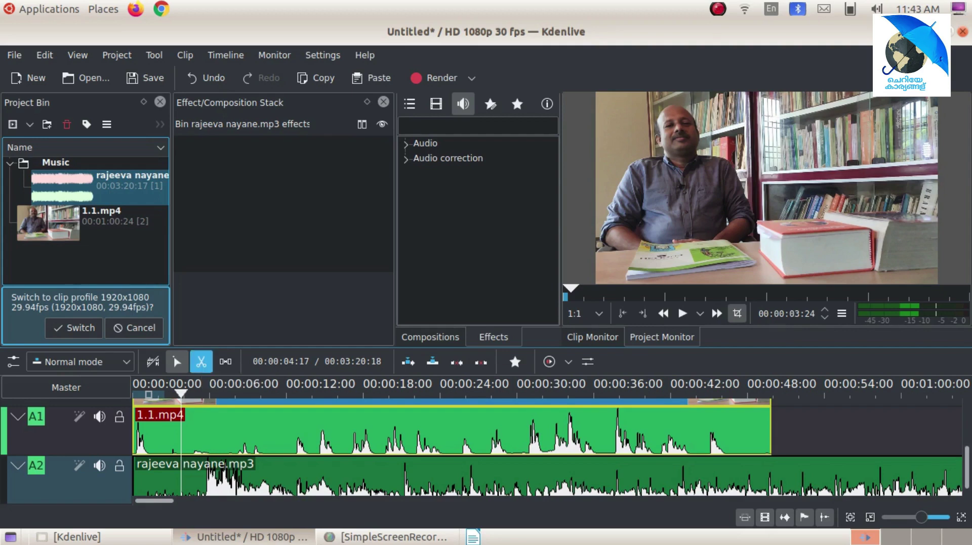
pyautogui.click(201, 362)
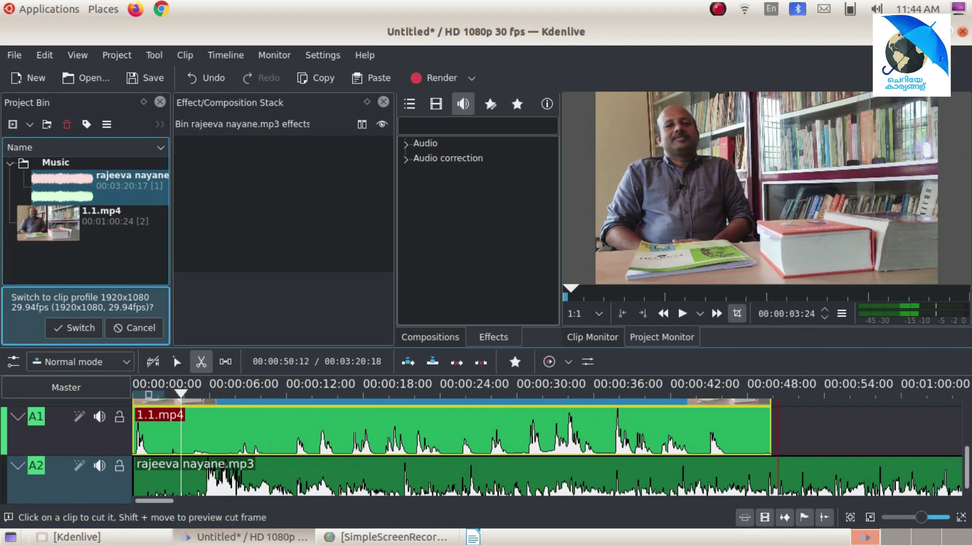
pyautogui.click(769, 476)
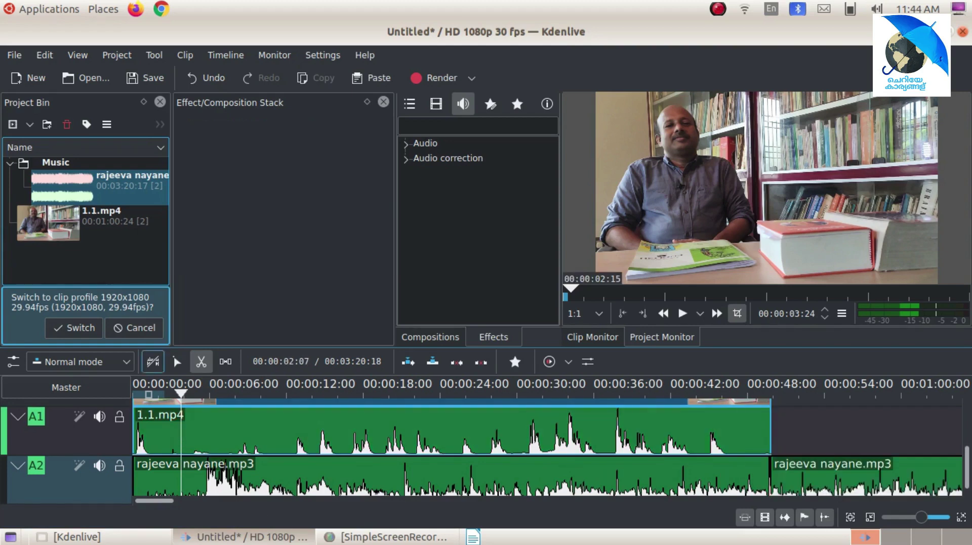
pyautogui.click(177, 362)
pyautogui.click(809, 476)
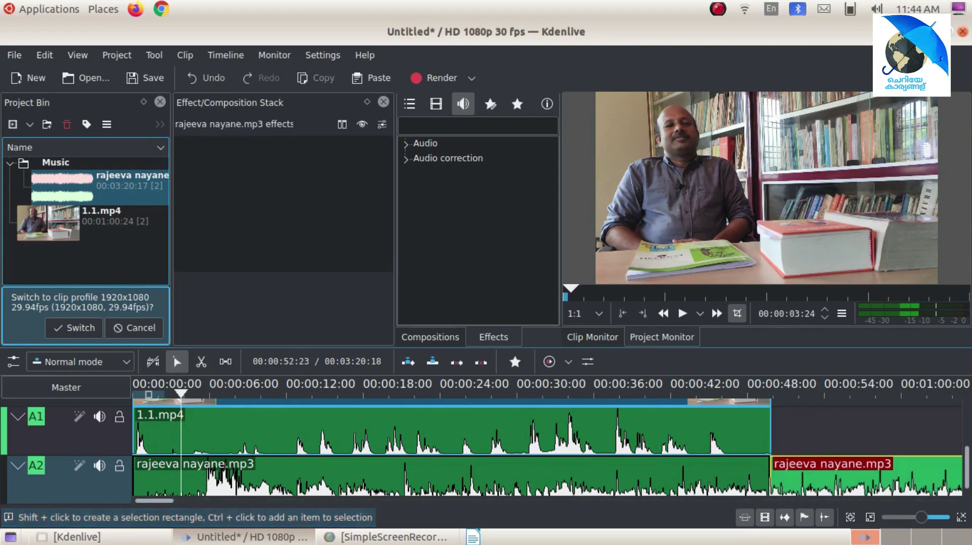
pyautogui.press('Delete')
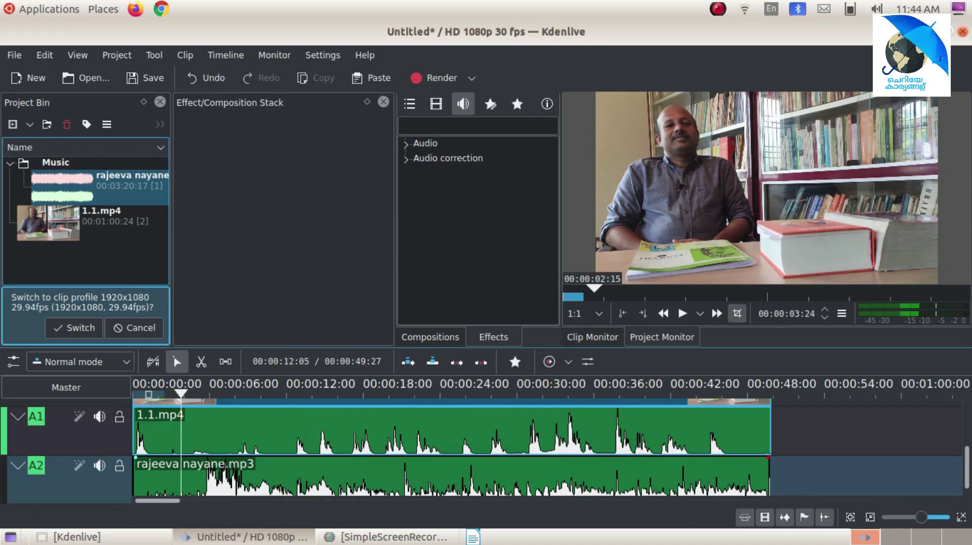
# - Open the render settings and choose the Generic format MP4 - the dominating format (H264/AAC)
pyautogui.scroll(3, 329, 440)
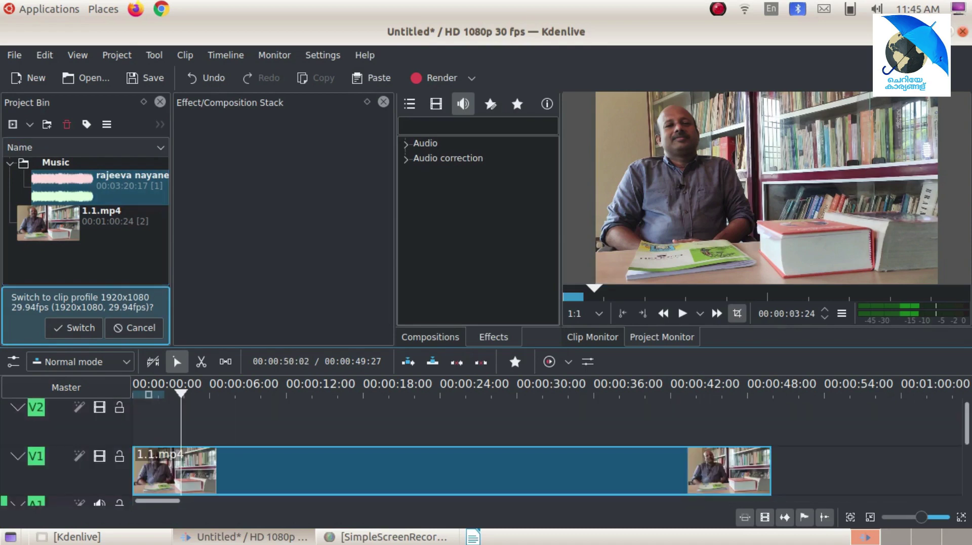
pyautogui.click(478, 126)
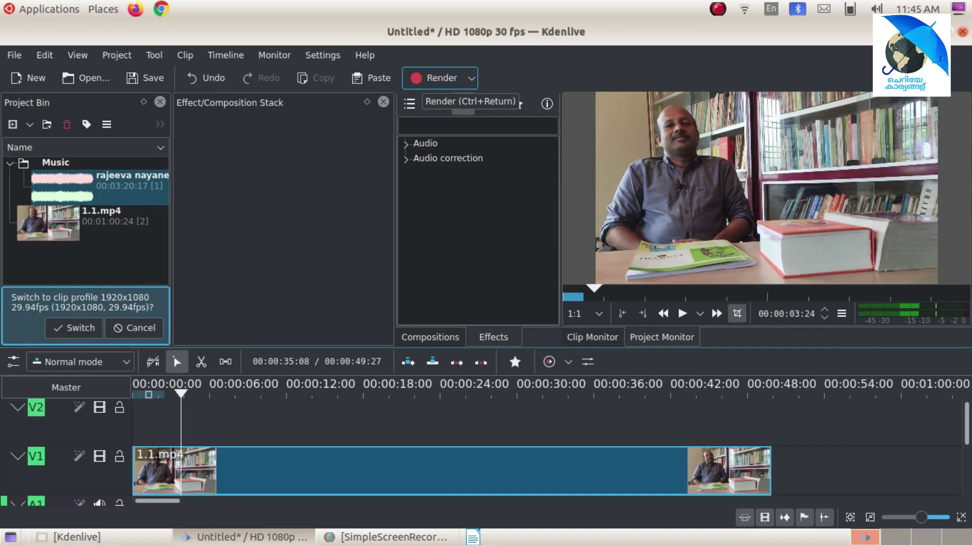
pyautogui.click(438, 78)
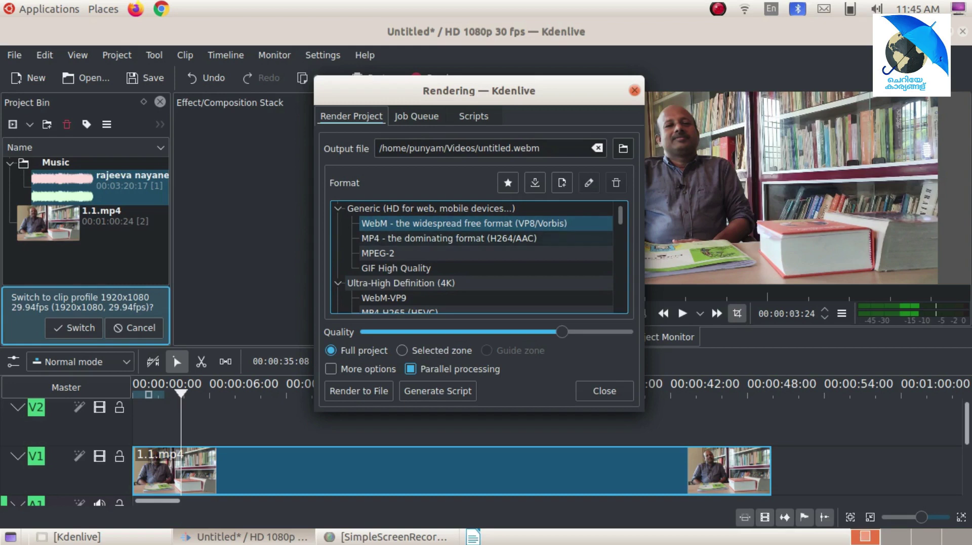
pyautogui.click(448, 239)
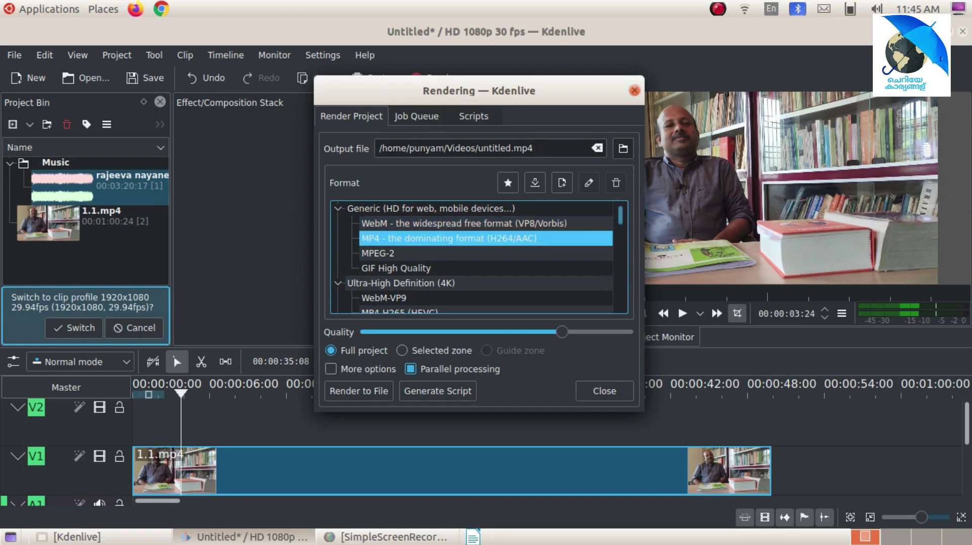